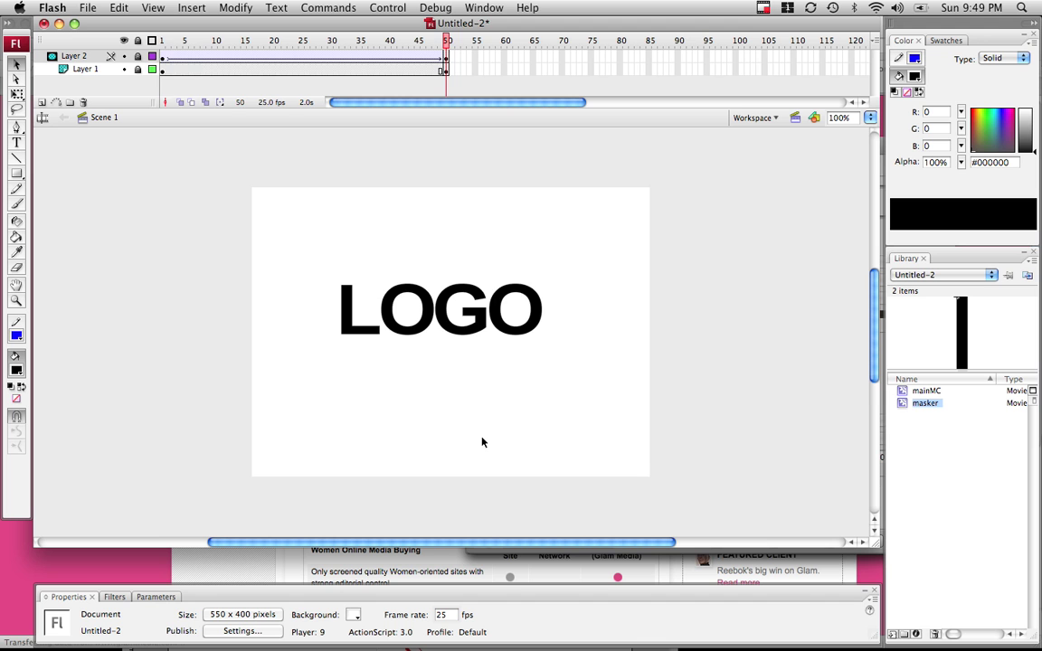
Replay the finished LOGO mask reveal animation twice from the start.
{"action": "key", "text": "Return"}
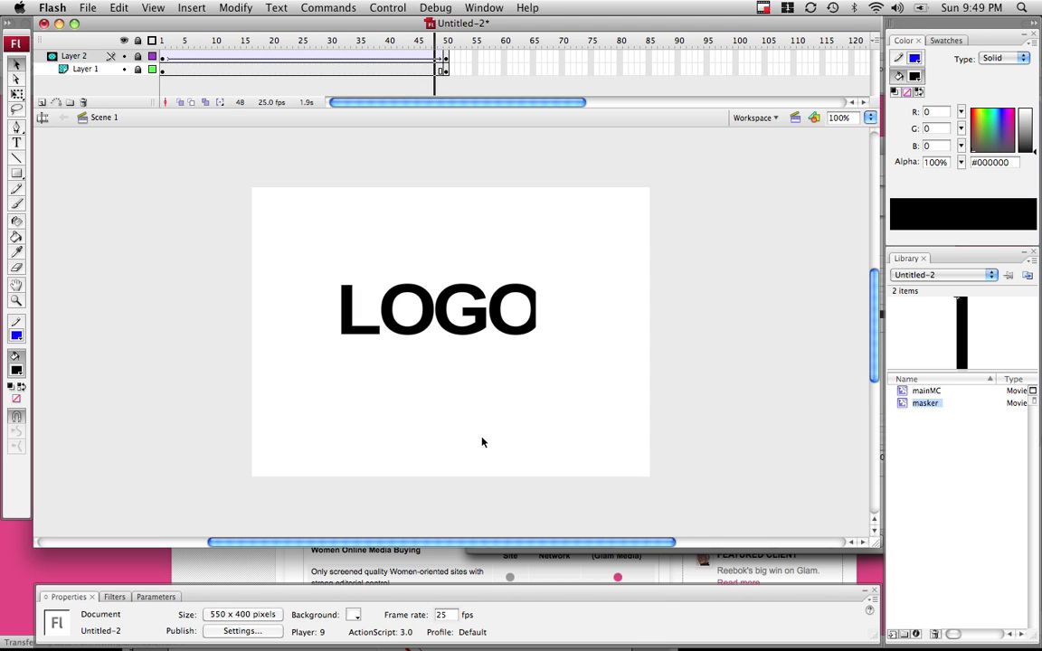
{"action": "key", "text": "Return"}
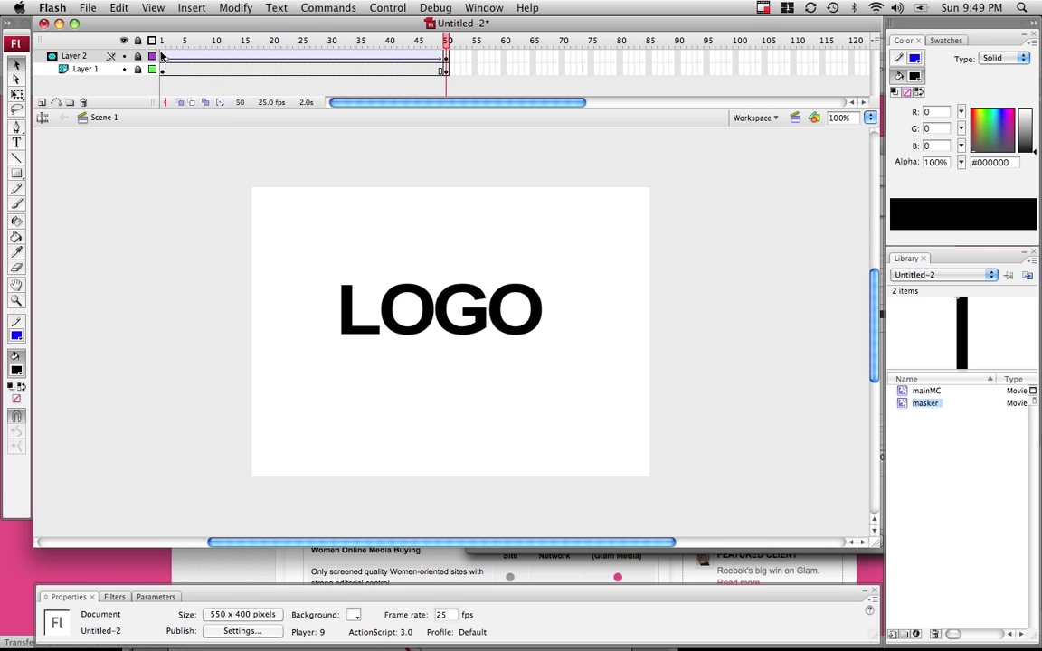
{"action": "left_click", "coordinate": [87, 8]}
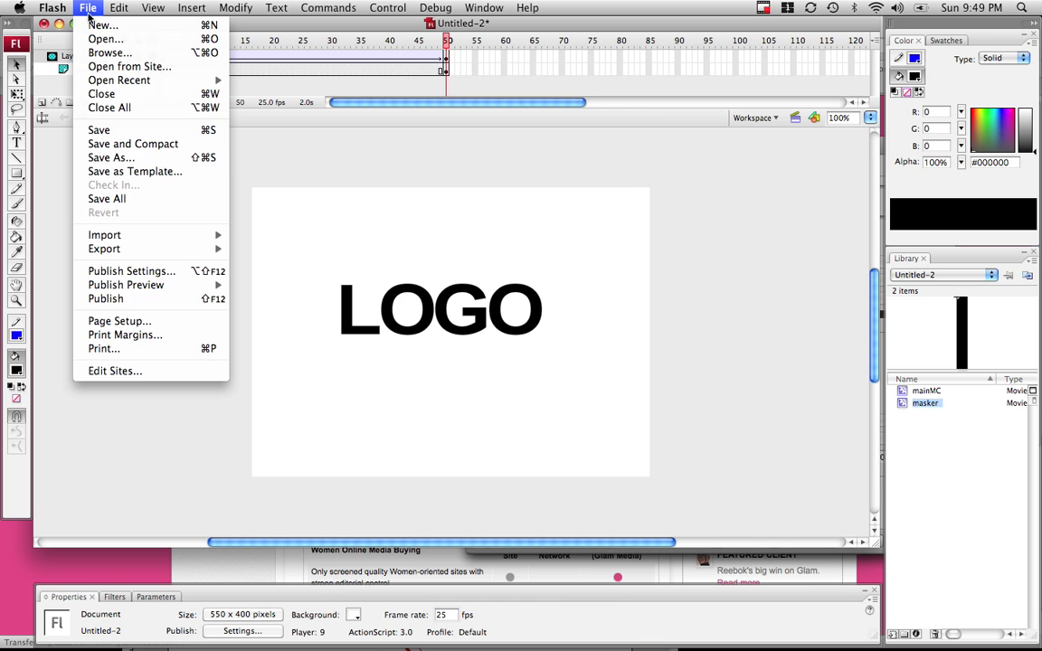
Create a new ActionScript 3.0 Flash file and rename Layer 1 to 'Main Logo'.
{"action": "left_click", "coordinate": [100, 25]}
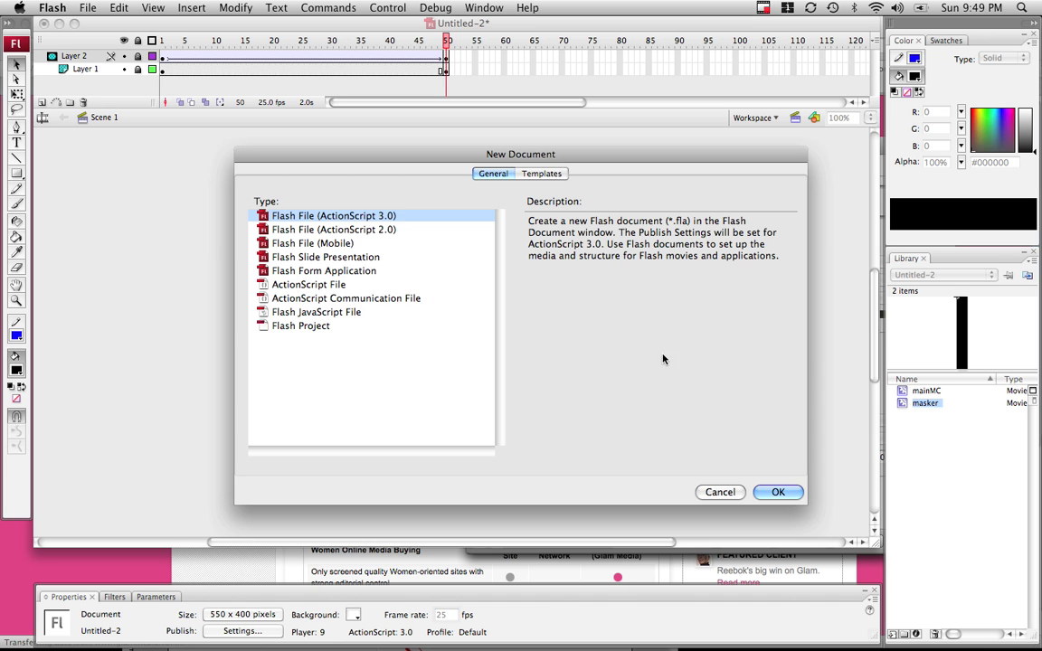
{"action": "left_click", "coordinate": [780, 493]}
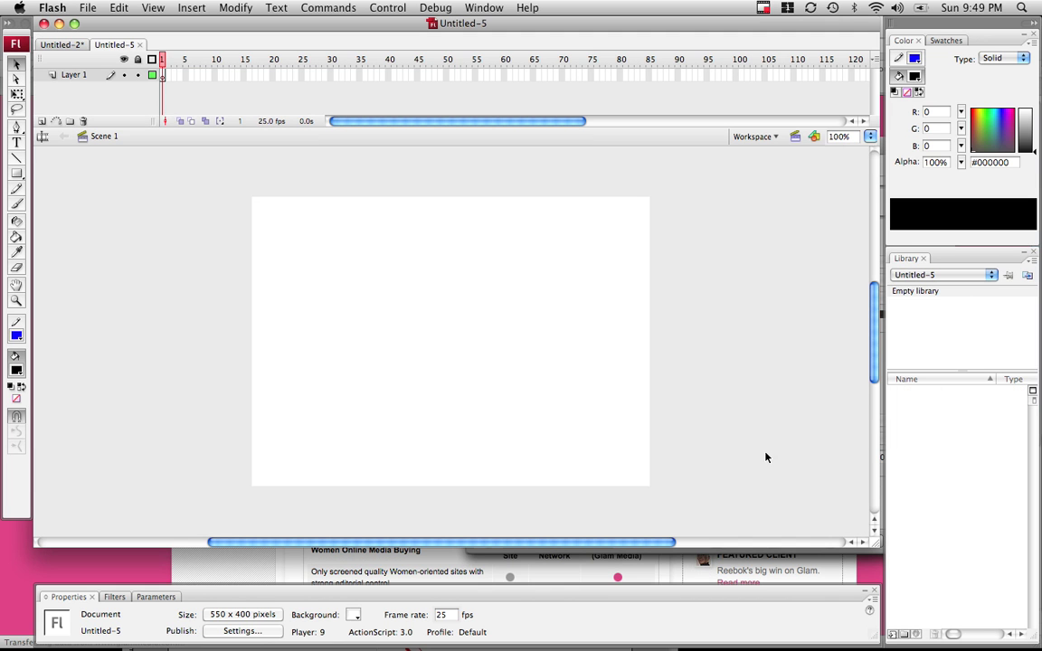
{"action": "left_click", "coordinate": [86, 80]}
{"action": "right_click", "coordinate": [86, 79]}
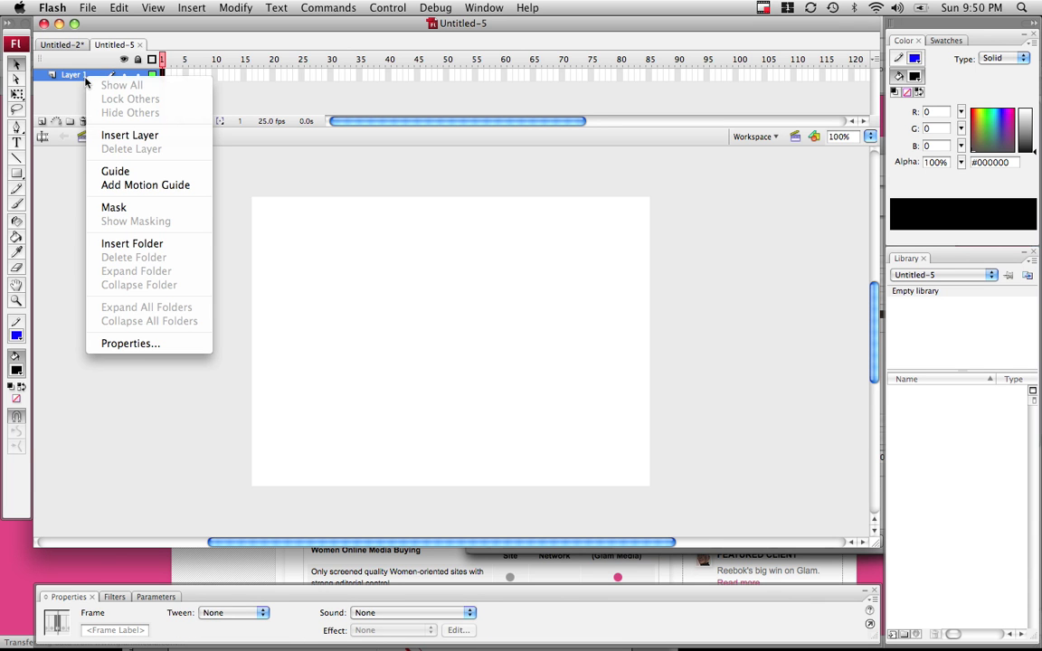
{"action": "left_click", "coordinate": [144, 344]}
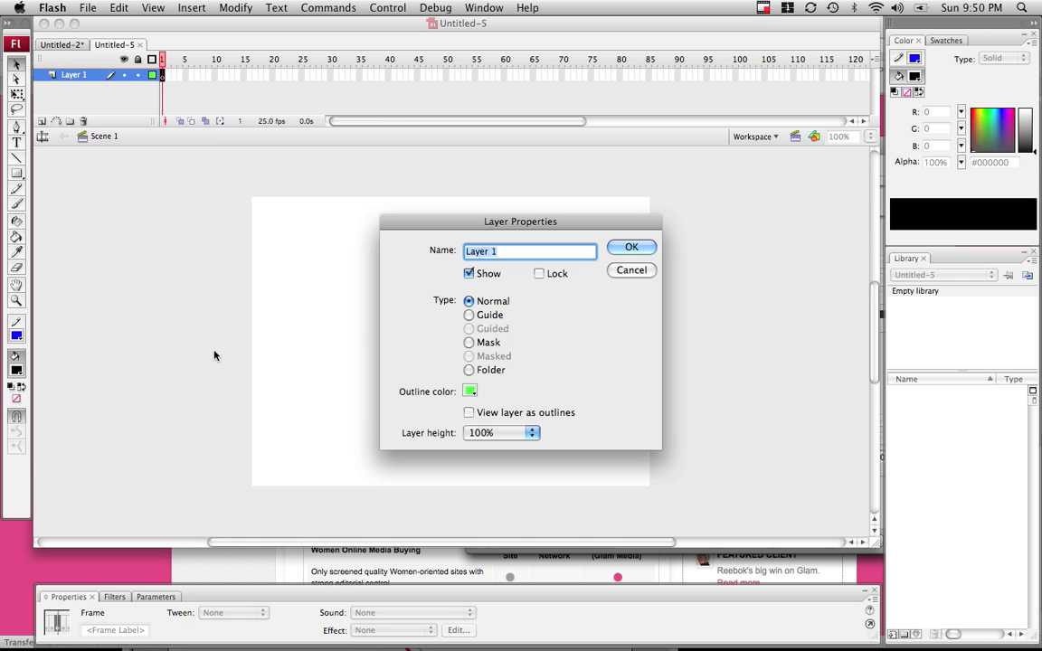
{"action": "type", "text": "MA"}
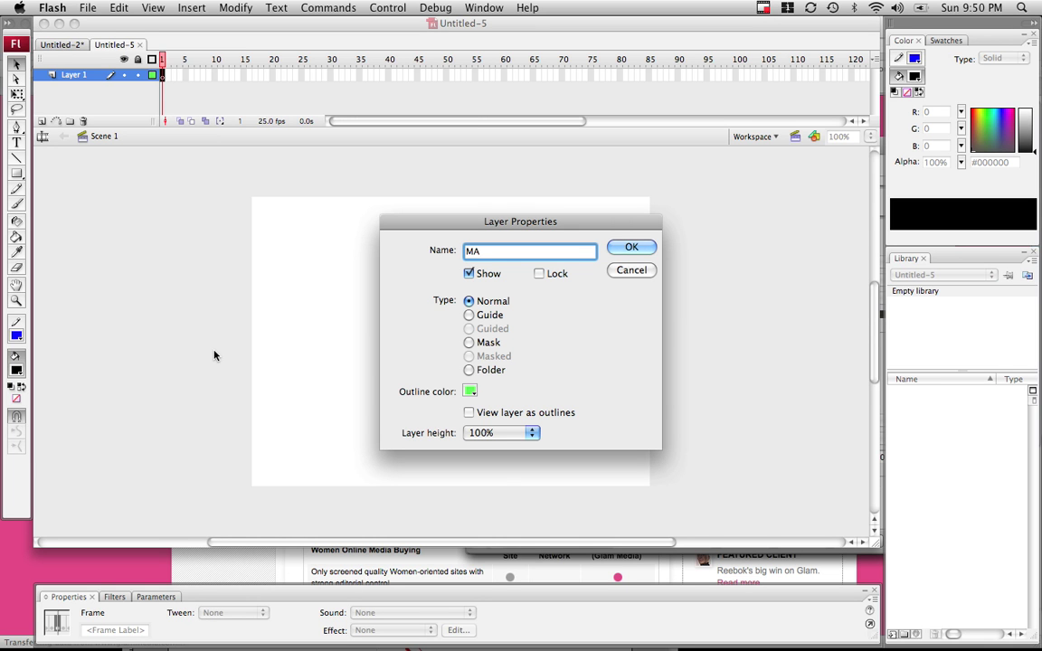
{"action": "key", "text": "BackSpace"}
{"action": "type", "text": "ain Logo"}
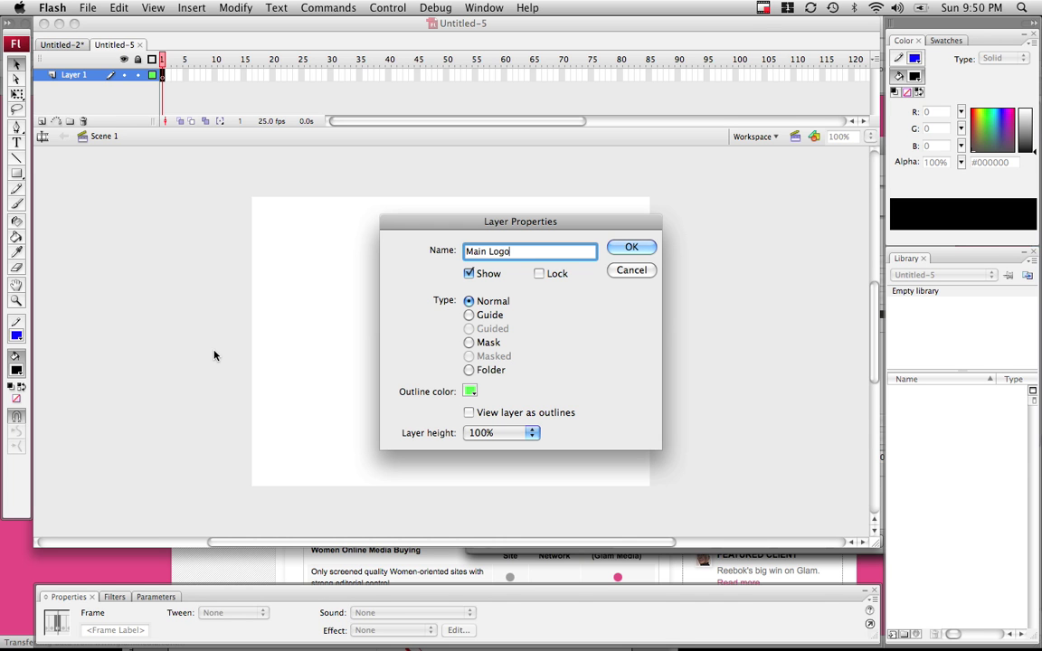
{"action": "left_click", "coordinate": [630, 247]}
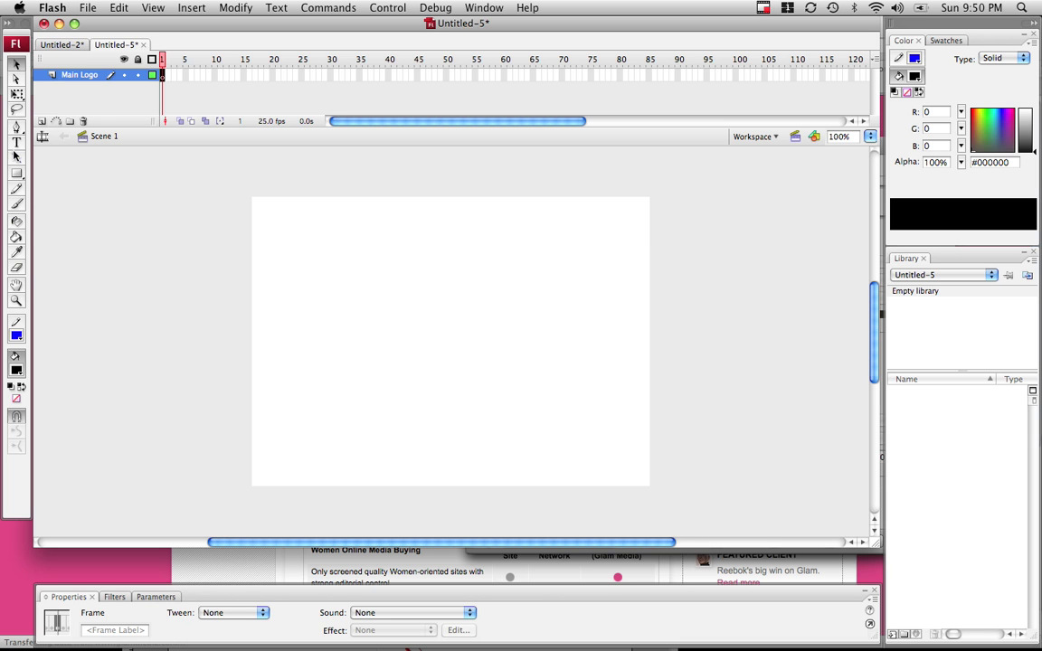
Type 'LOGO' in Arial Bold 96 on Main Logo, centre it, and add a layer above.
{"action": "left_click", "coordinate": [16, 142]}
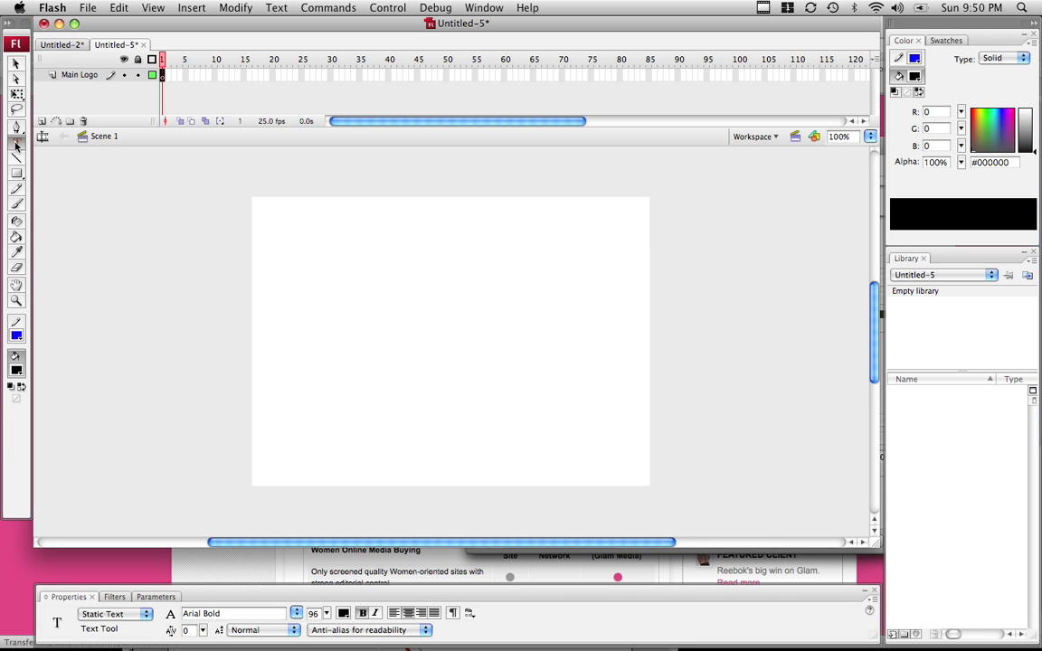
{"action": "left_click", "coordinate": [86, 74]}
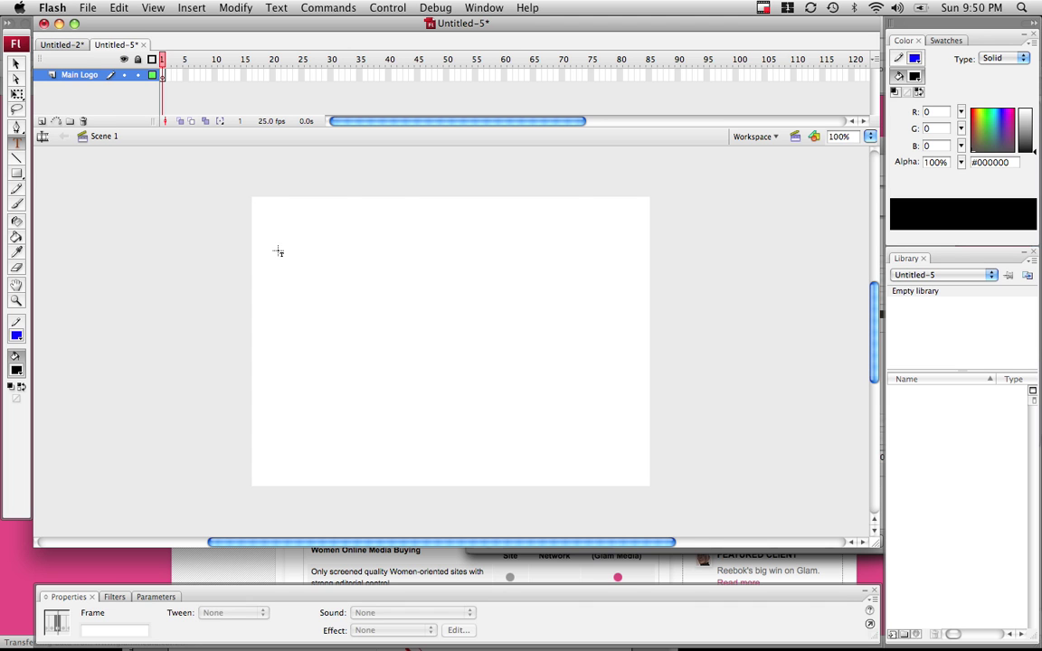
{"action": "left_click_drag", "start_coordinate": [276, 185], "coordinate": [575, 303]}
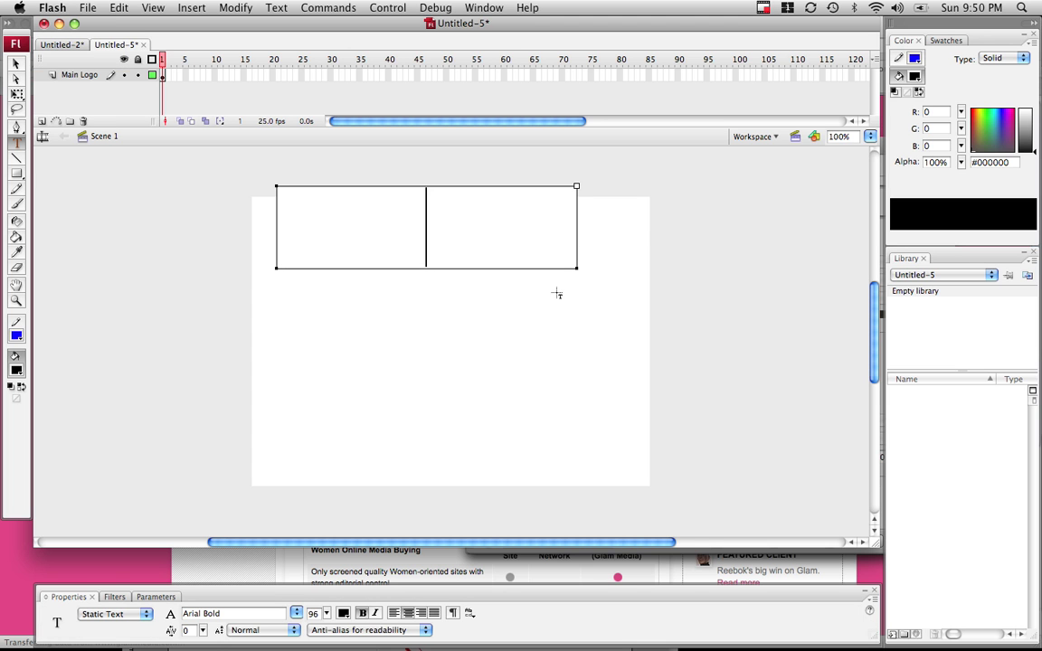
{"action": "type", "text": "LOGO"}
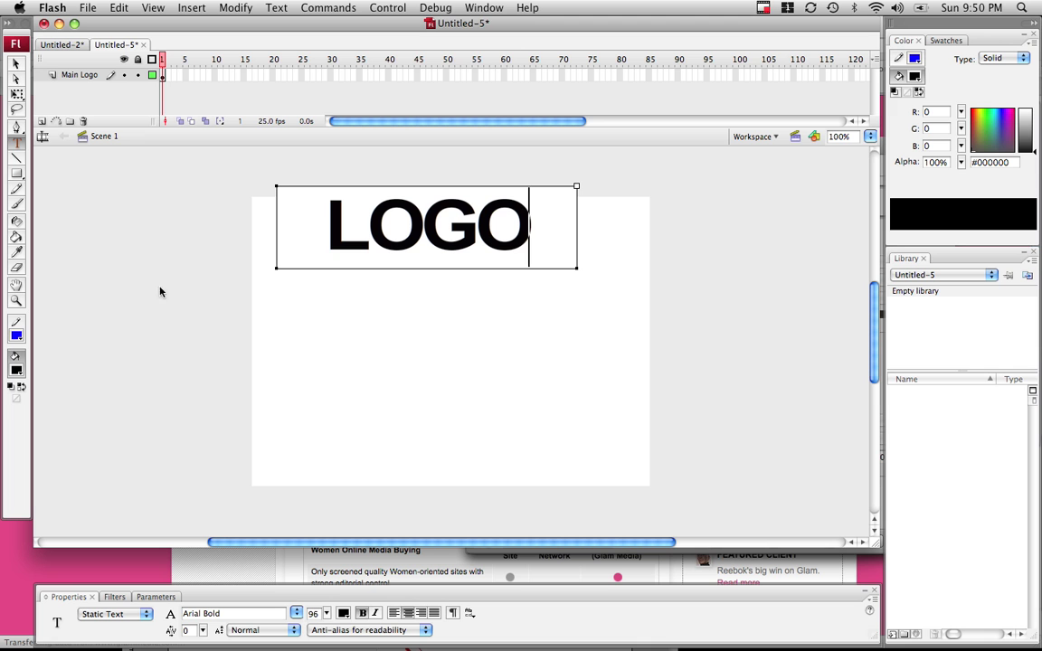
{"action": "left_click", "coordinate": [15, 64]}
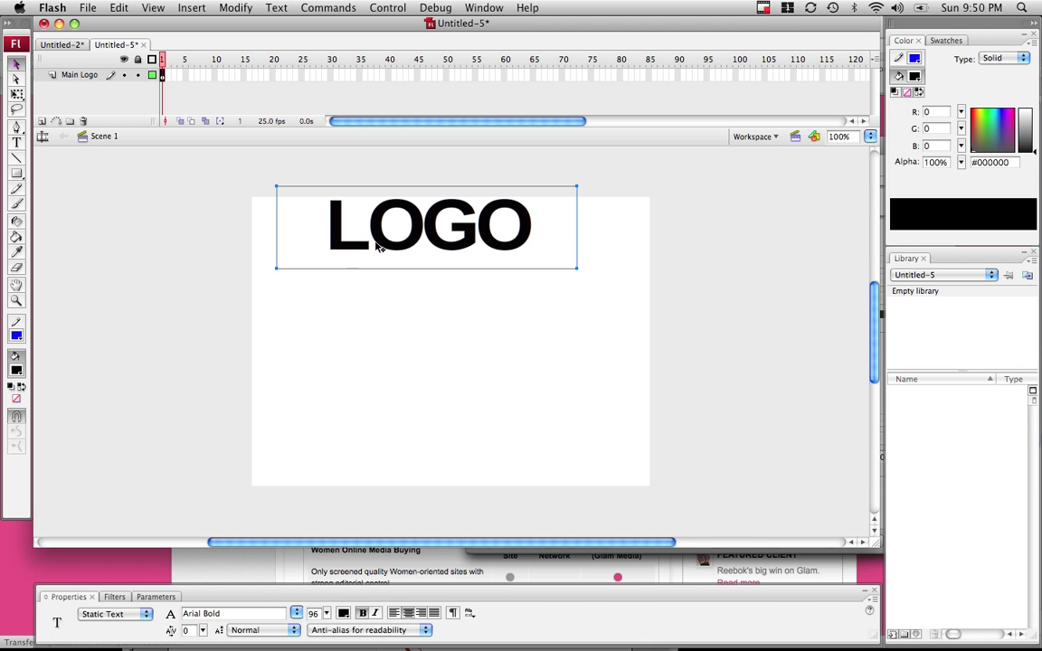
{"action": "left_click_drag", "start_coordinate": [378, 246], "coordinate": [394, 358]}
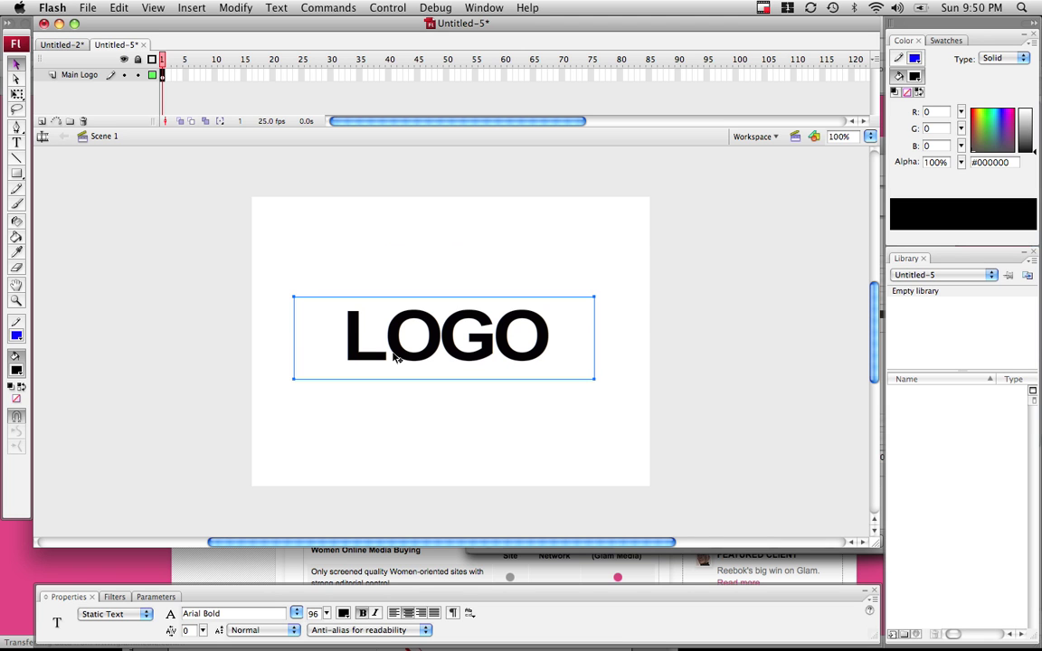
{"action": "left_click", "coordinate": [41, 120]}
Rename the new Layer 2 to 'Masker' via its layer properties.
{"action": "right_click", "coordinate": [67, 75]}
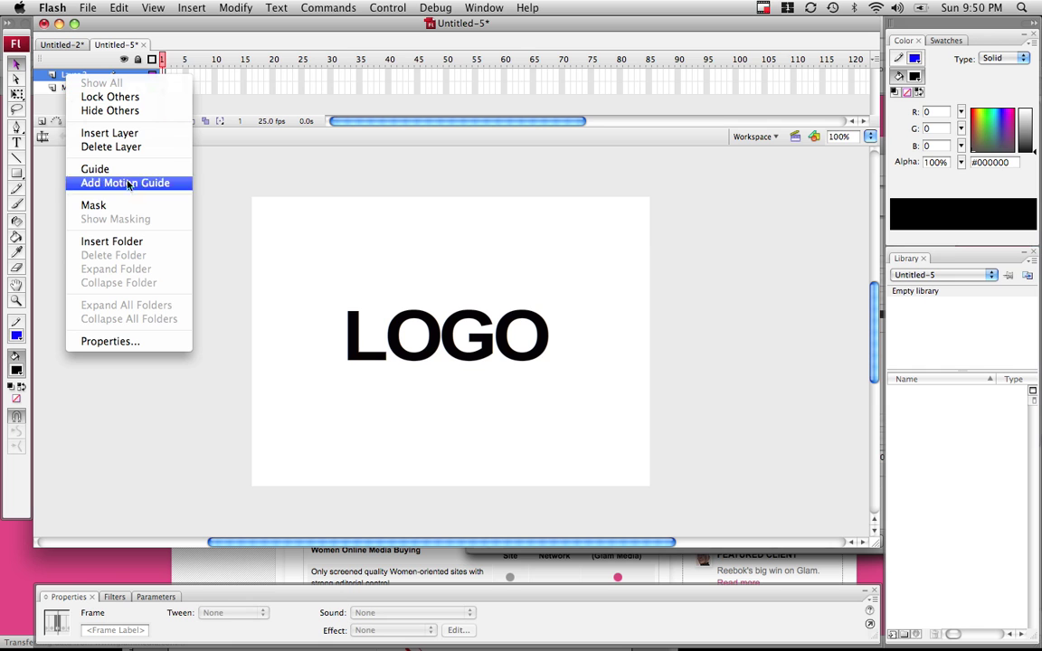
{"action": "left_click", "coordinate": [110, 341]}
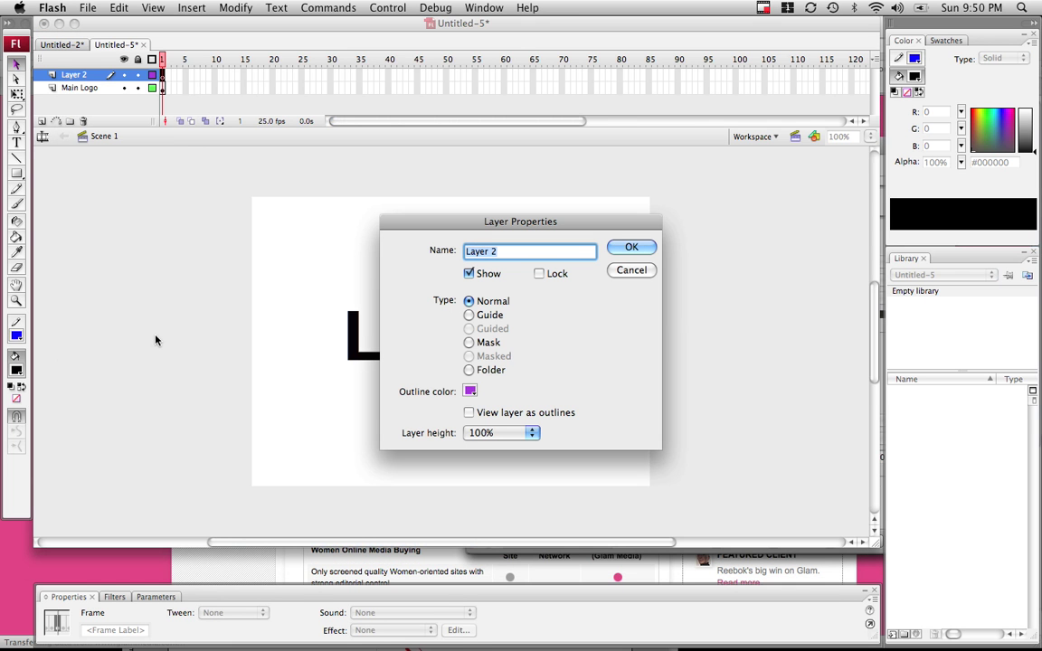
{"action": "type", "text": "Masker"}
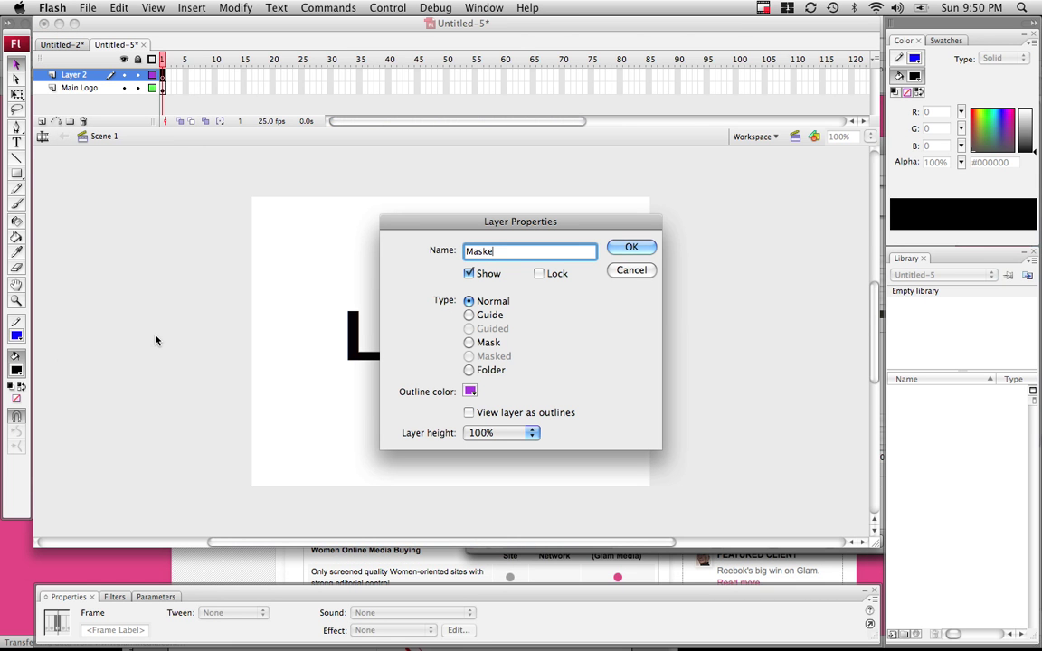
{"action": "left_click", "coordinate": [631, 247]}
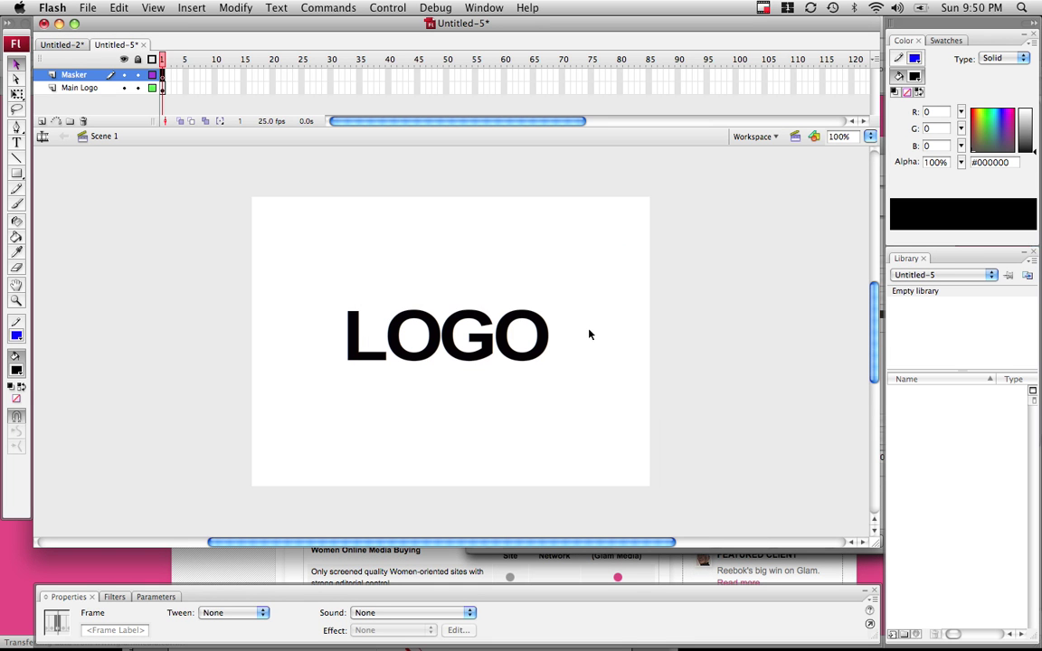
Convert the LOGO text into a Movie clip symbol named 'Main Logo'.
{"action": "left_click", "coordinate": [96, 90]}
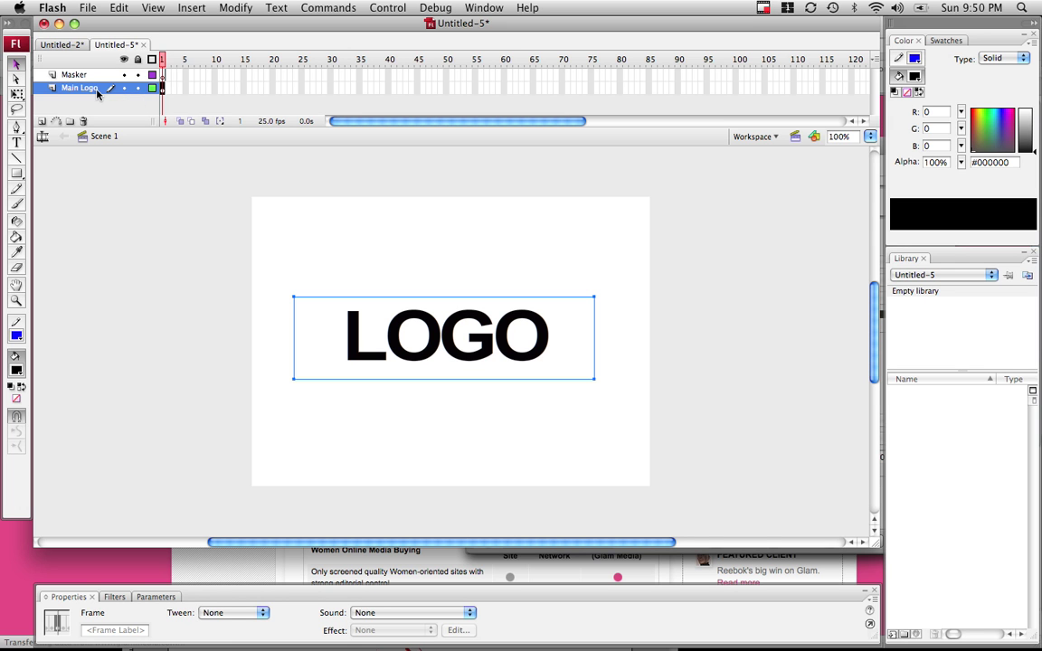
{"action": "right_click", "coordinate": [433, 336]}
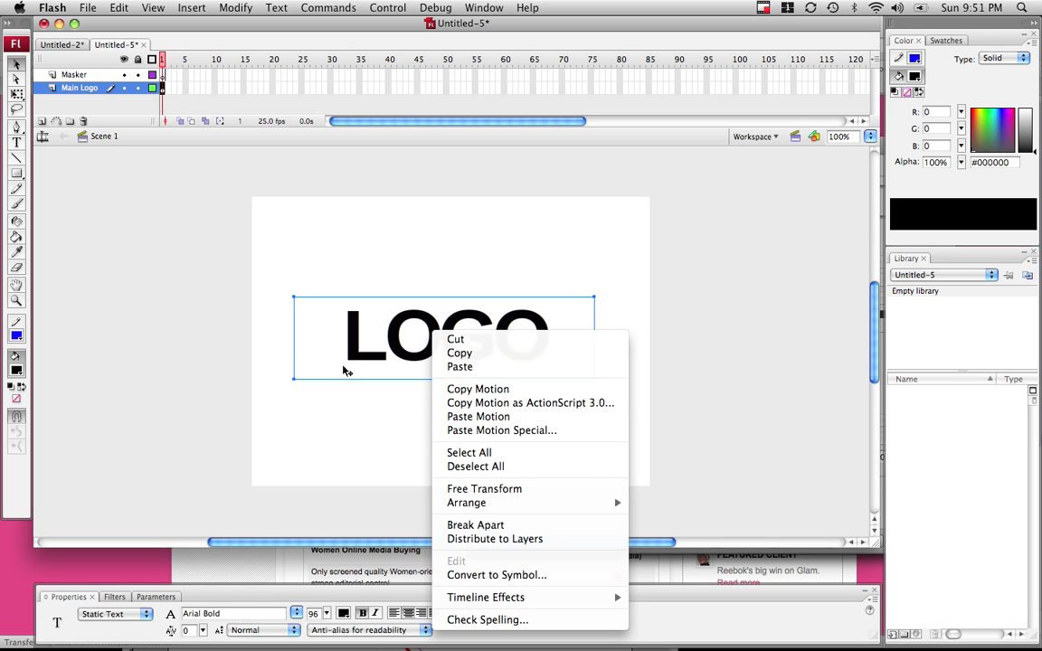
{"action": "left_click", "coordinate": [308, 332]}
{"action": "left_click", "coordinate": [220, 7]}
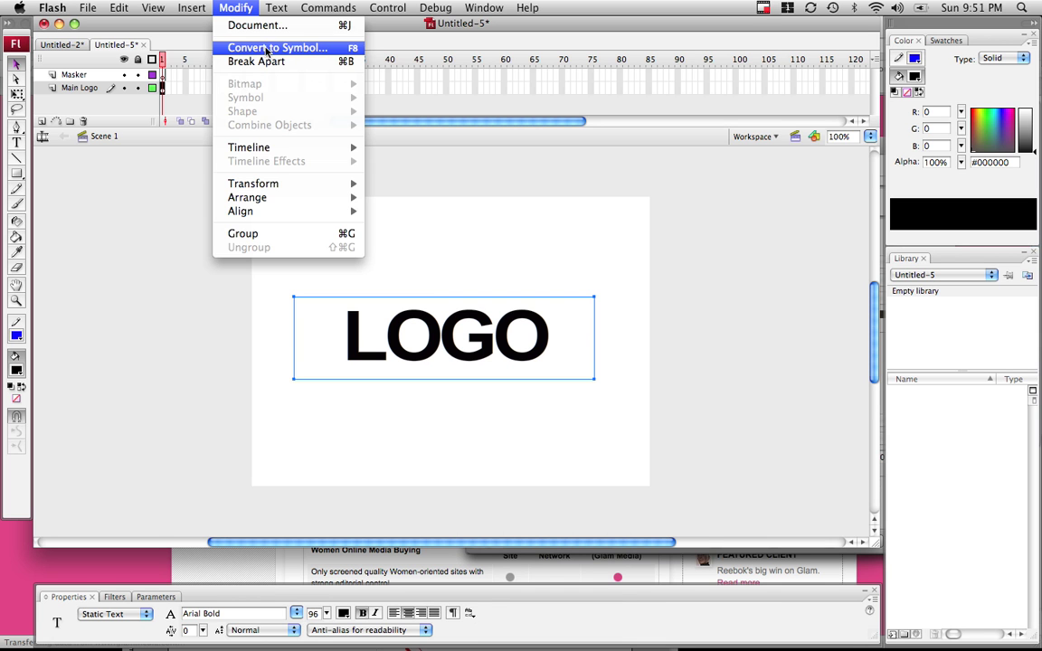
{"action": "left_click", "coordinate": [452, 369]}
{"action": "right_click", "coordinate": [452, 369]}
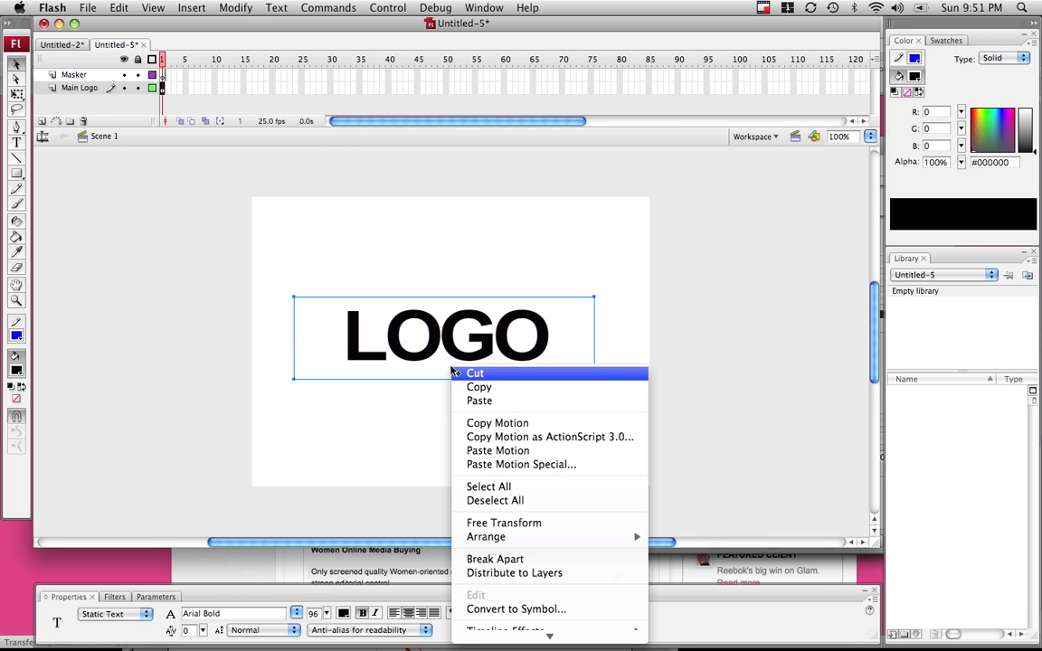
{"action": "left_click", "coordinate": [511, 608]}
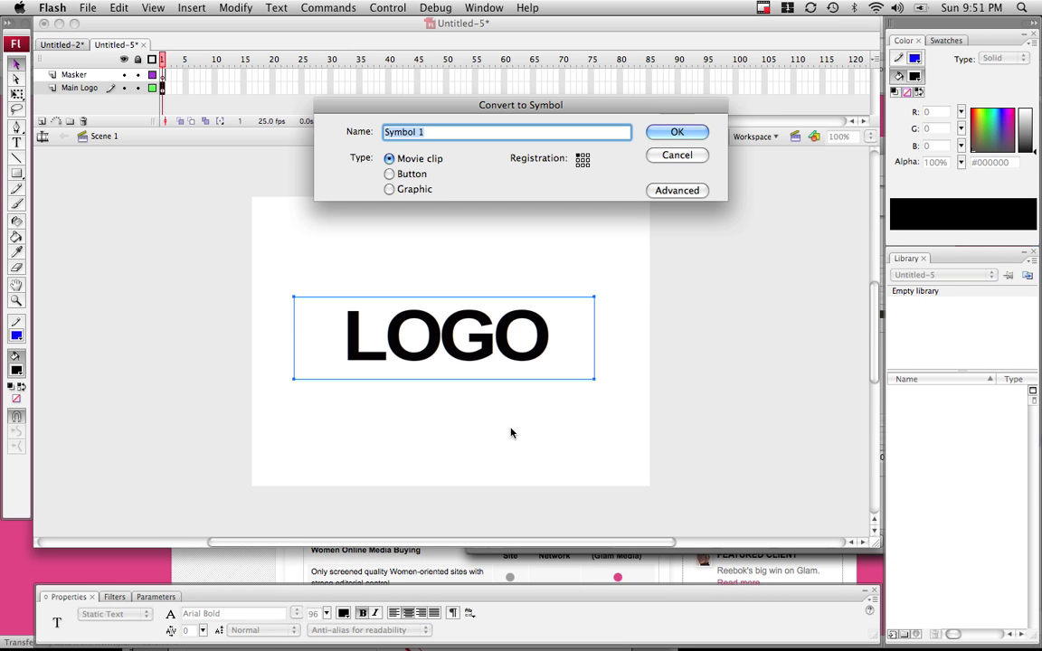
{"action": "type", "text": "Main"}
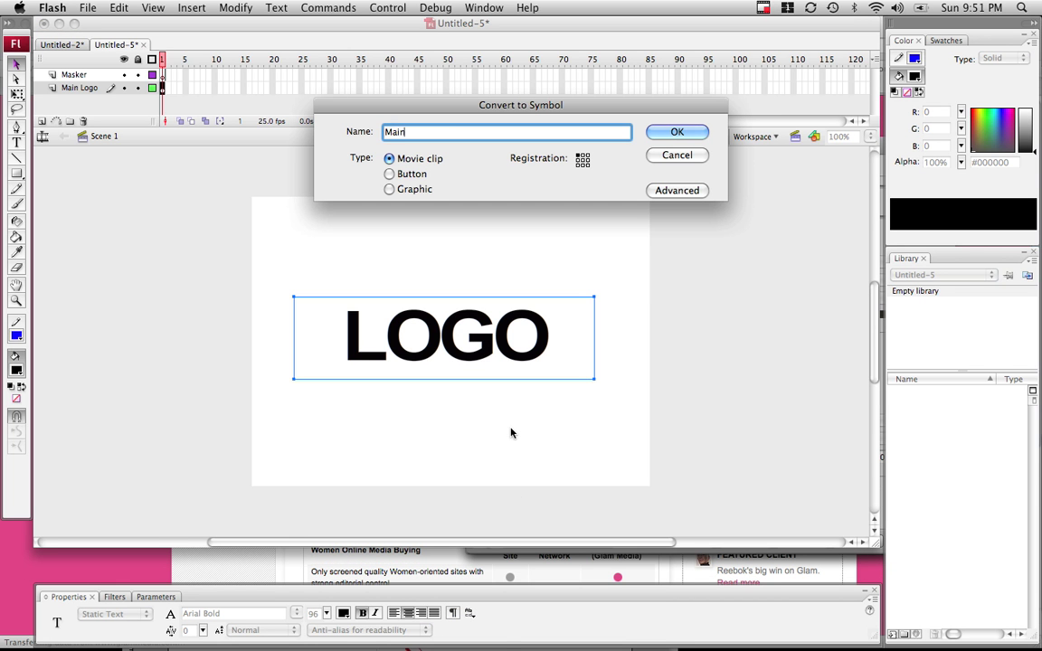
{"action": "type", "text": " Logo"}
{"action": "left_click", "coordinate": [676, 133]}
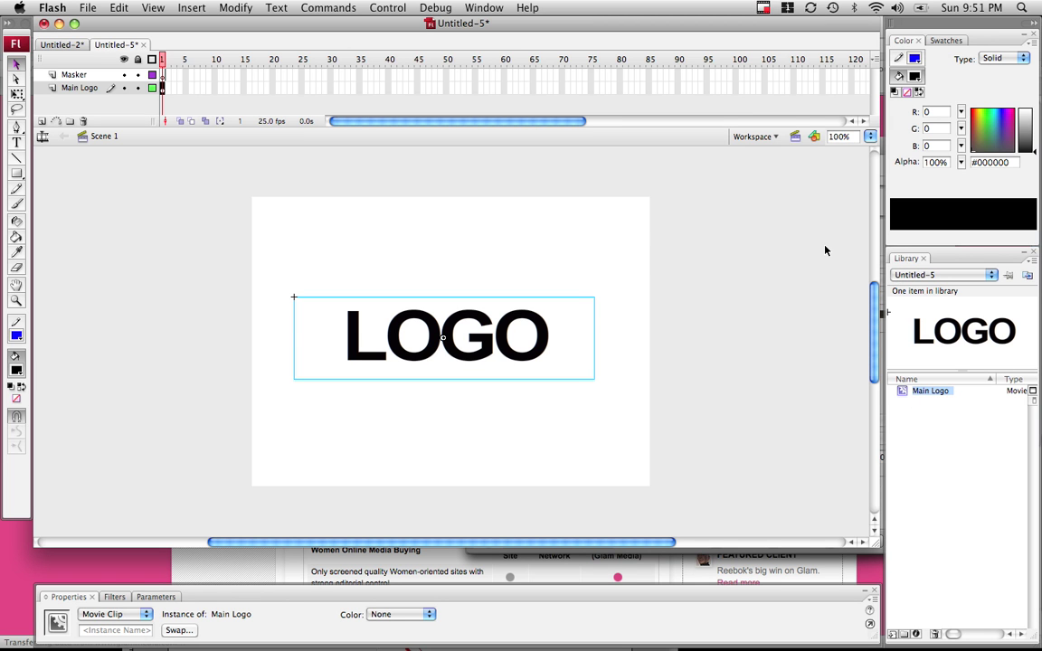
On the Masker layer, draw a tall thin rectangle just left of the LOGO text.
{"action": "left_click", "coordinate": [80, 72]}
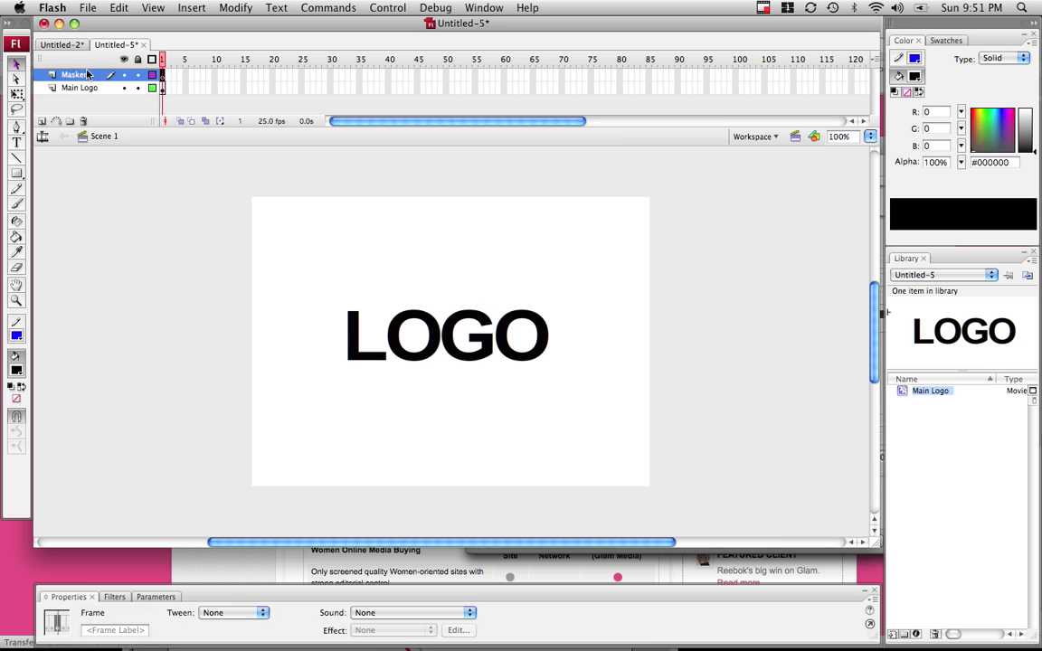
{"action": "left_click", "coordinate": [18, 174]}
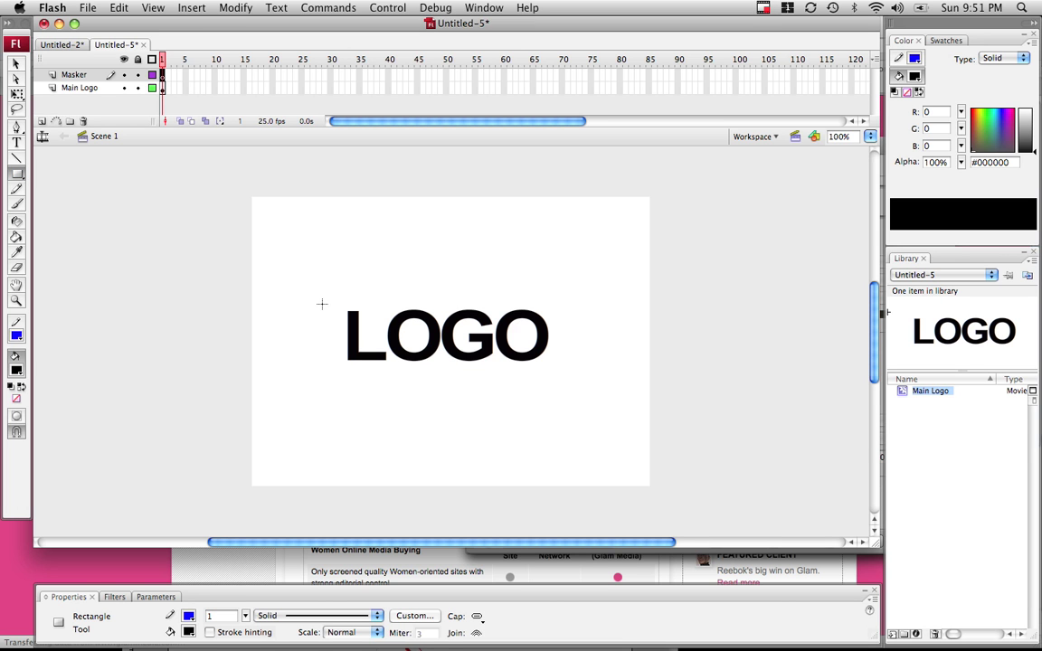
{"action": "left_click_drag", "start_coordinate": [322, 304], "coordinate": [331, 369]}
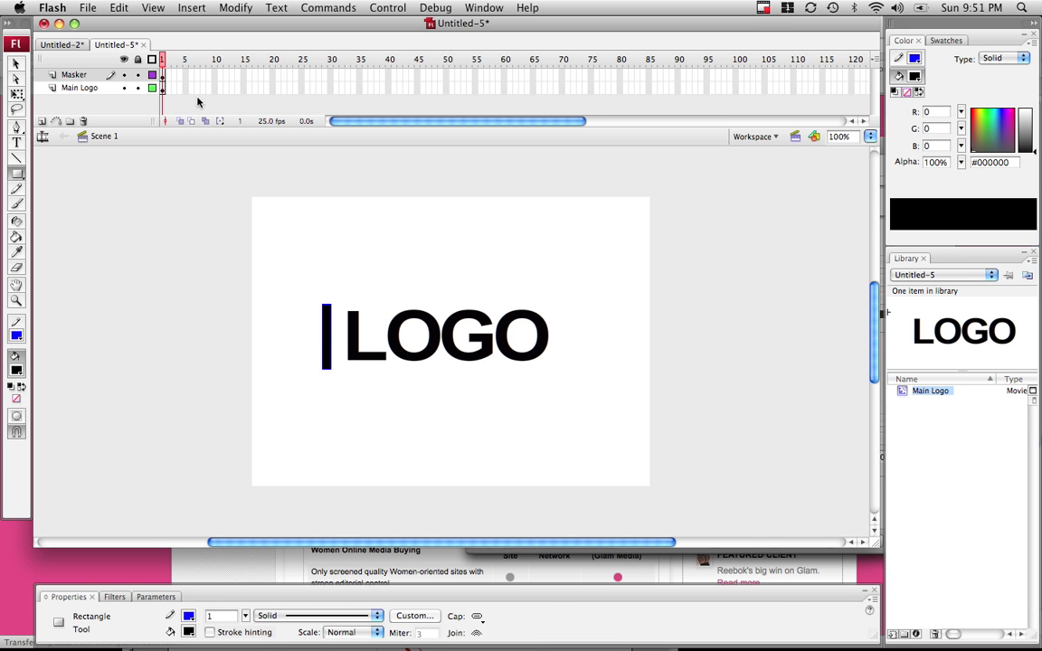
{"action": "left_click", "coordinate": [15, 62]}
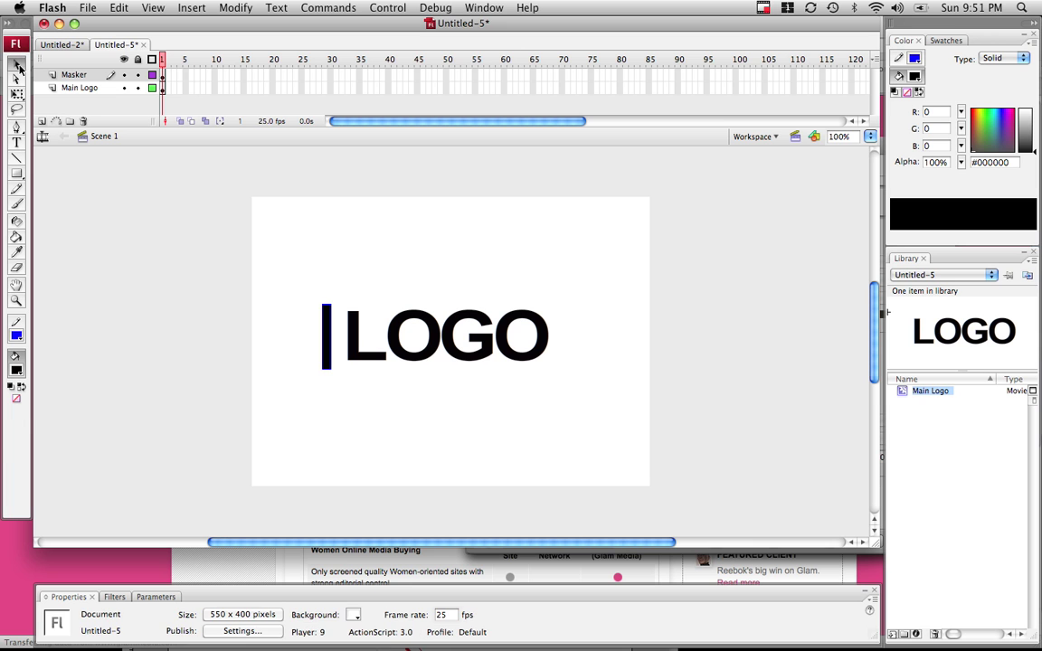
{"action": "left_click", "coordinate": [328, 326]}
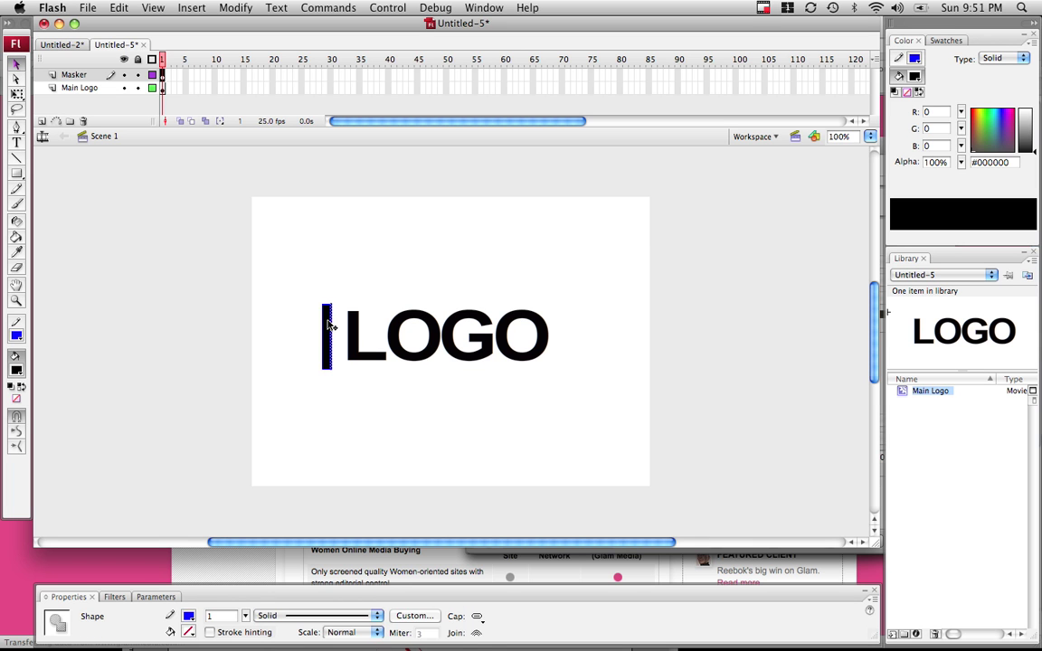
{"action": "double_click", "coordinate": [328, 325]}
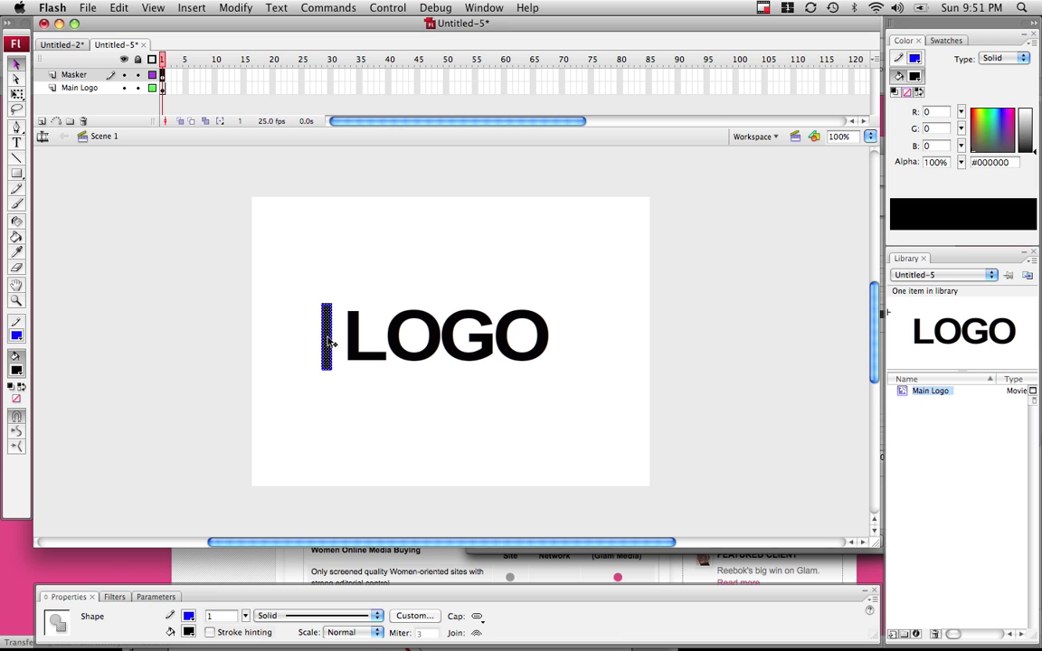
Move the bar's fill below the L and pick out its leftover outline pieces.
{"action": "left_click", "coordinate": [329, 341]}
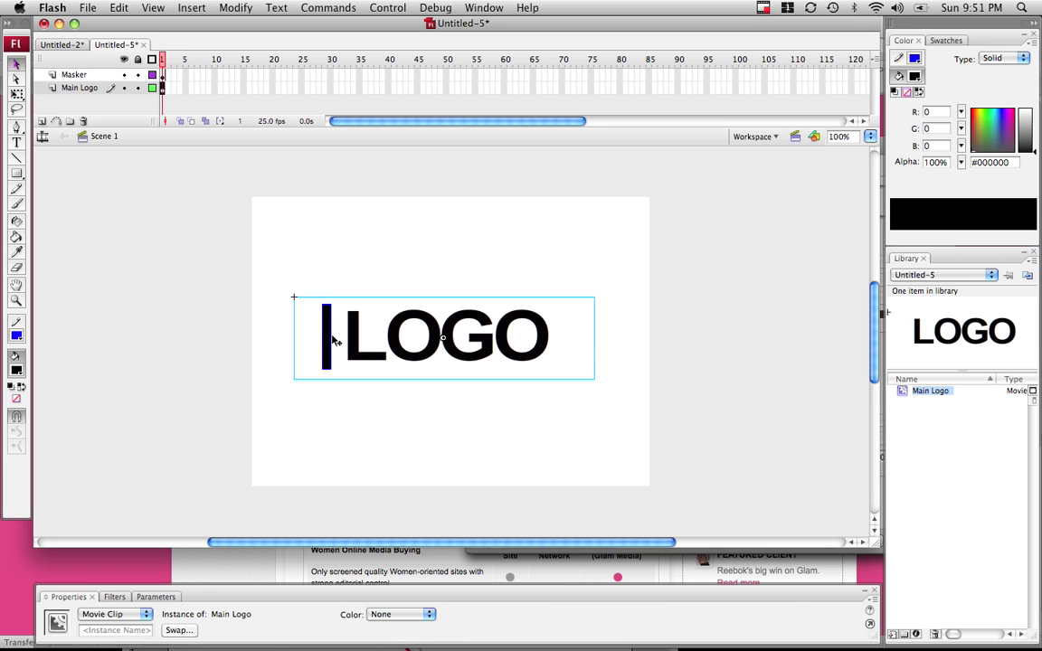
{"action": "left_click", "coordinate": [329, 340]}
{"action": "left_click_drag", "start_coordinate": [329, 340], "coordinate": [367, 384]}
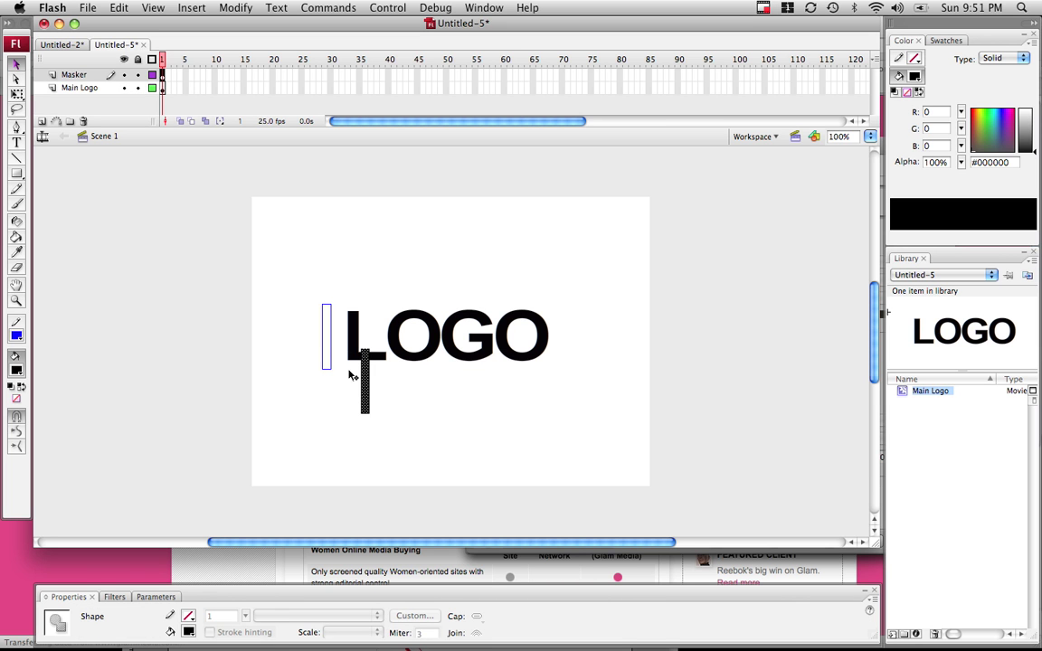
{"action": "left_click_drag", "start_coordinate": [309, 301], "coordinate": [344, 384]}
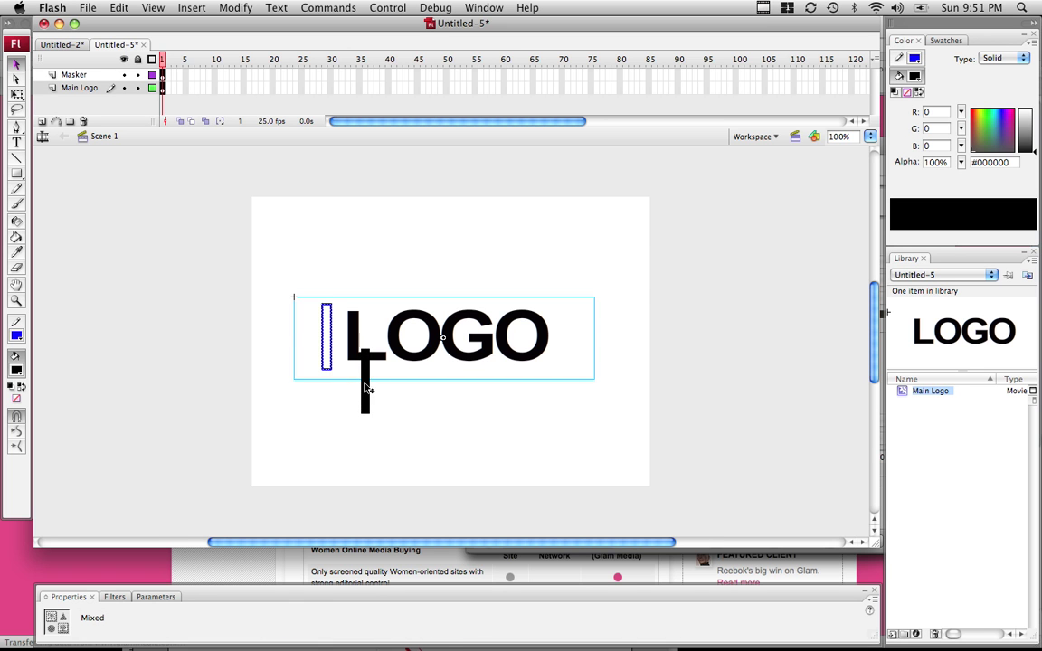
{"action": "left_click", "coordinate": [365, 395]}
{"action": "left_click", "coordinate": [333, 364]}
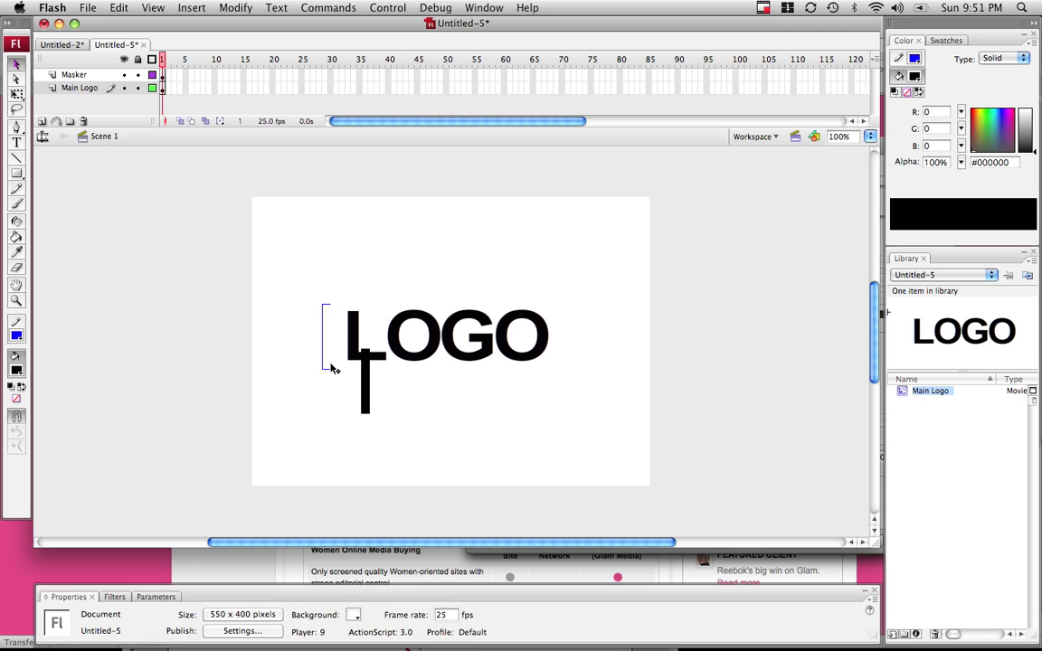
{"action": "left_click", "coordinate": [324, 310]}
{"action": "left_click", "coordinate": [329, 308]}
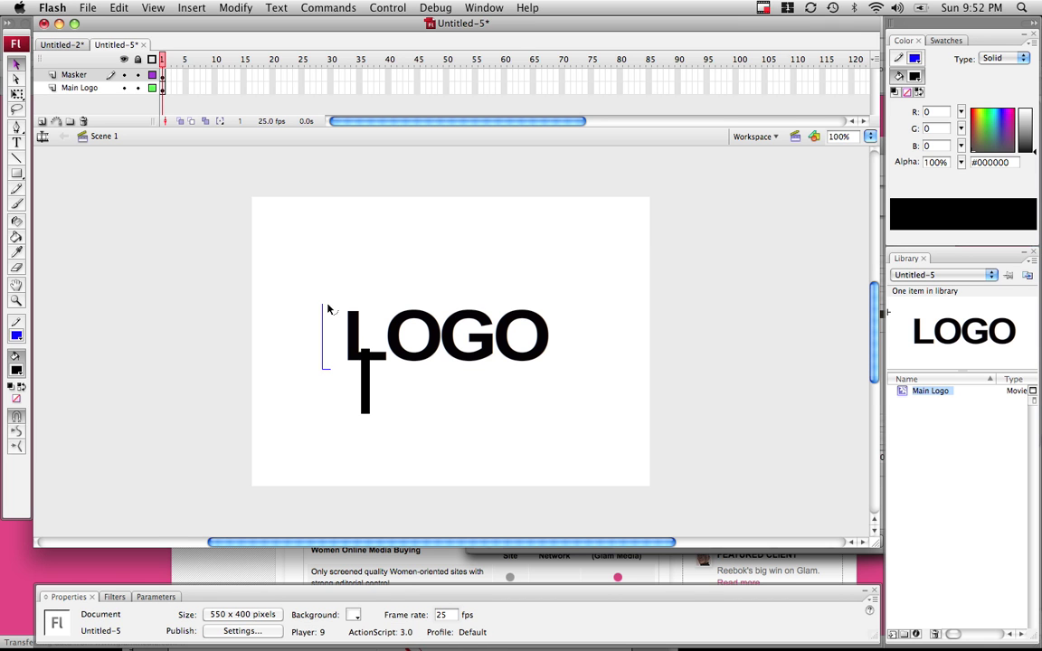
Delete the stray outline and stroke fragments, and draw a new thin bar beside the L.
{"action": "left_click", "coordinate": [323, 312]}
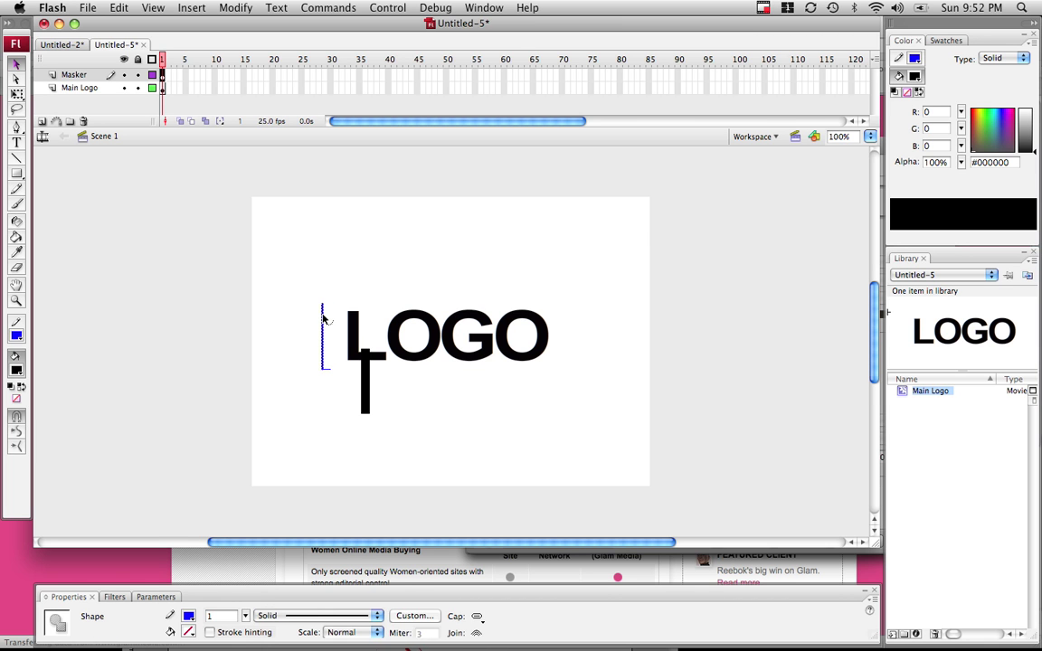
{"action": "key", "text": "Delete"}
{"action": "left_click", "coordinate": [328, 370]}
{"action": "key", "text": "Delete"}
{"action": "mouse_move", "coordinate": [335, 346]}
{"action": "left_mouse_down"}
{"action": "mouse_move", "coordinate": [351, 355]}
{"action": "mouse_move", "coordinate": [336, 337]}
{"action": "left_mouse_up"}
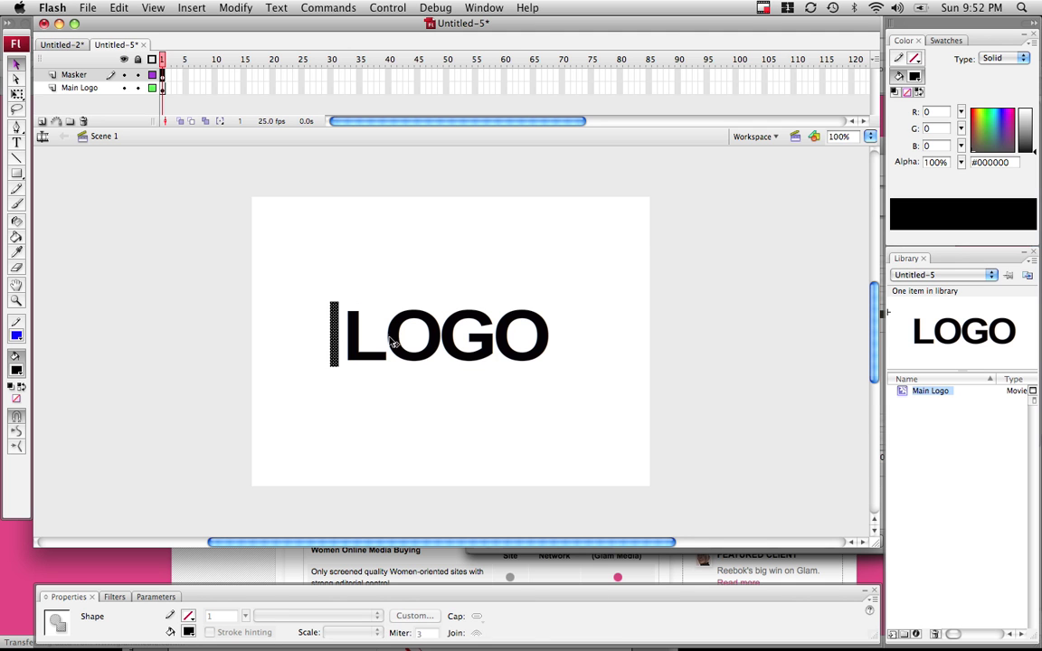
Convert the bar beside the L into a Movie clip symbol named 'Masker'.
{"action": "right_click", "coordinate": [336, 335]}
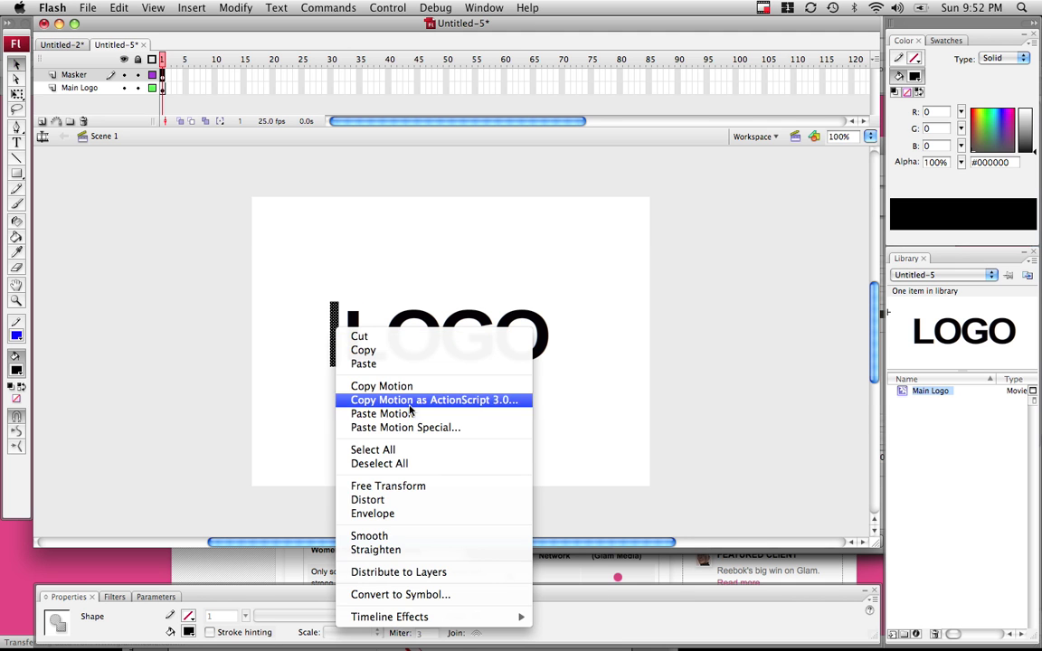
{"action": "left_click", "coordinate": [418, 595]}
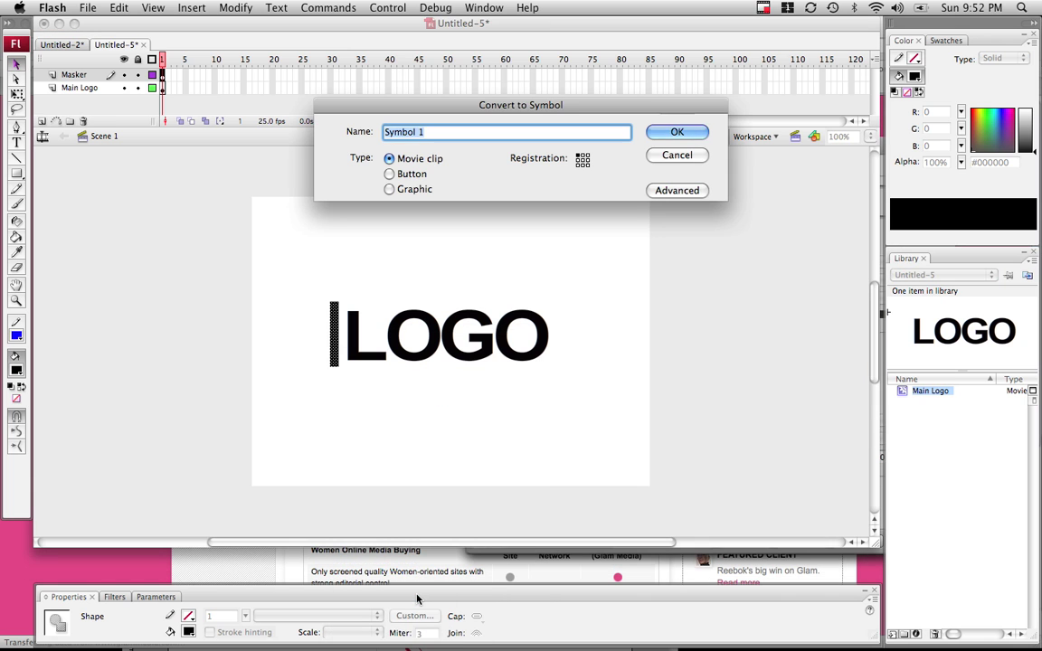
{"action": "type", "text": "Masker"}
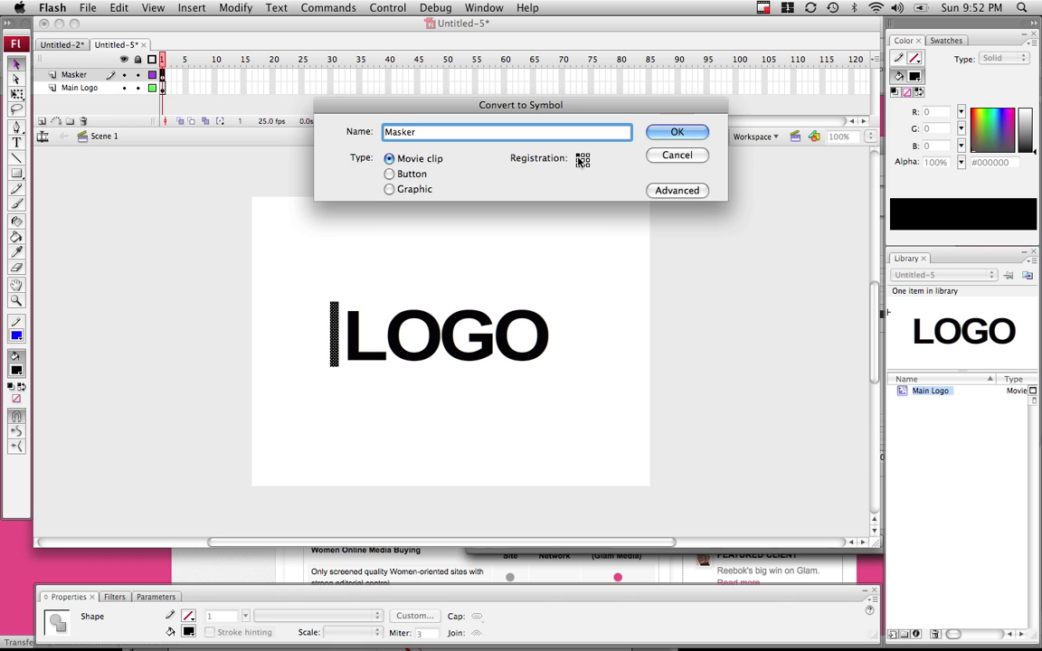
{"action": "left_click", "coordinate": [666, 134]}
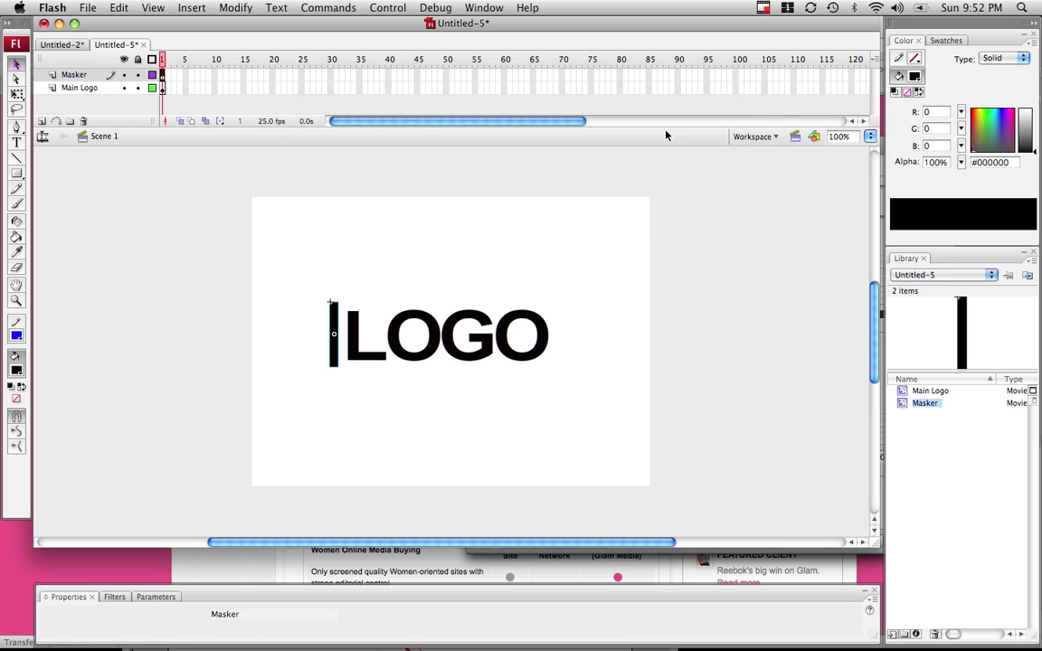
{"action": "left_click", "coordinate": [335, 413]}
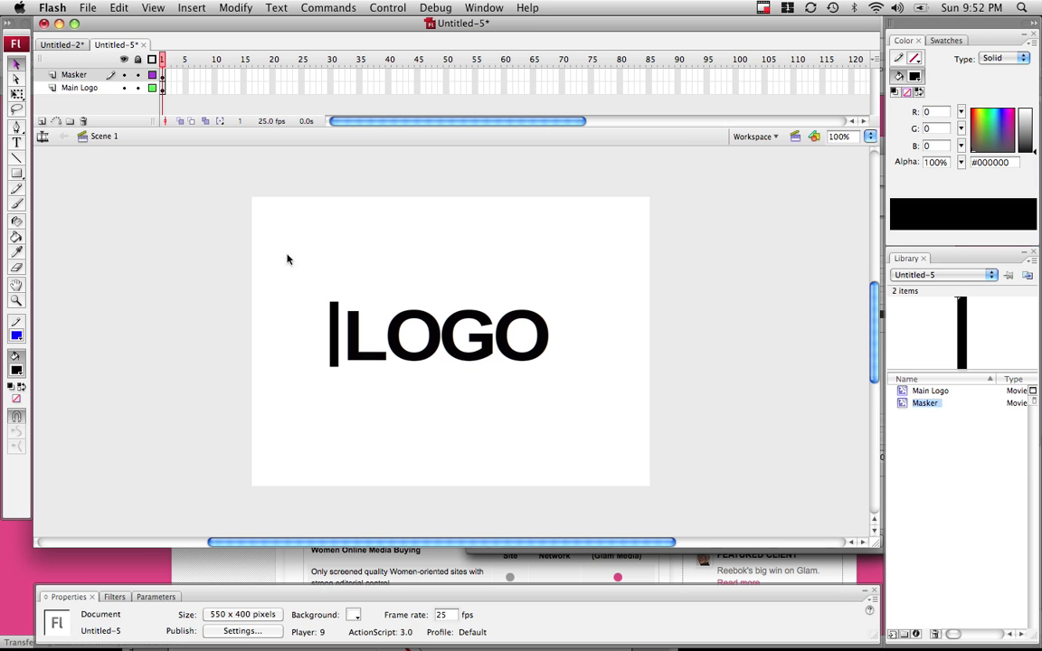
Insert keyframes at frame 50 on the Main Logo and Masker layers.
{"action": "left_click", "coordinate": [90, 77]}
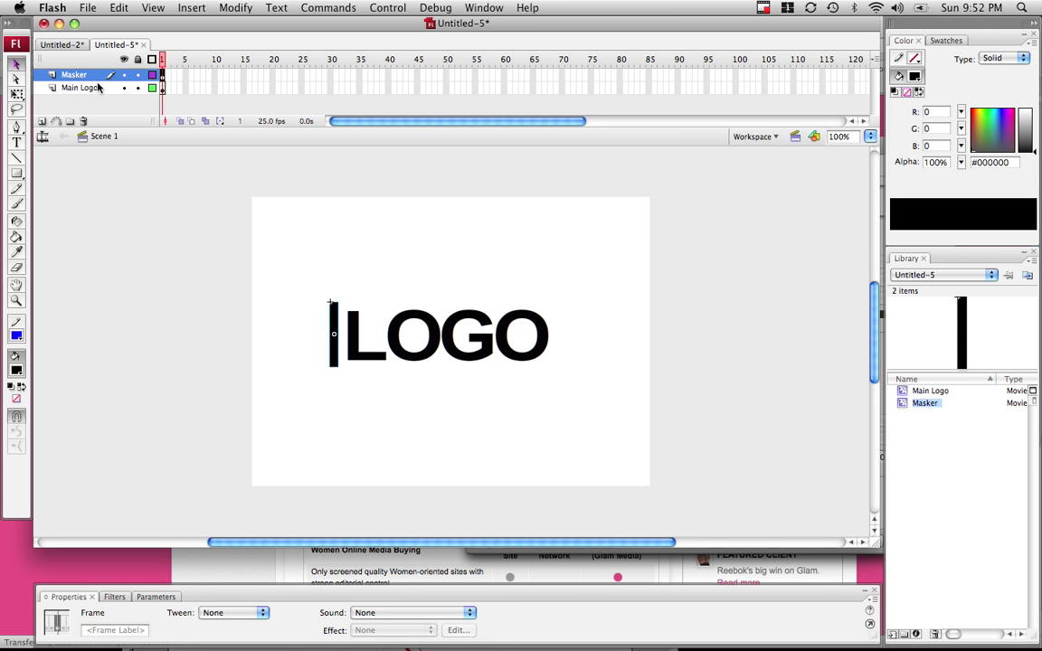
{"action": "left_click", "coordinate": [83, 88]}
{"action": "left_click", "coordinate": [89, 77]}
{"action": "left_click", "coordinate": [83, 88]}
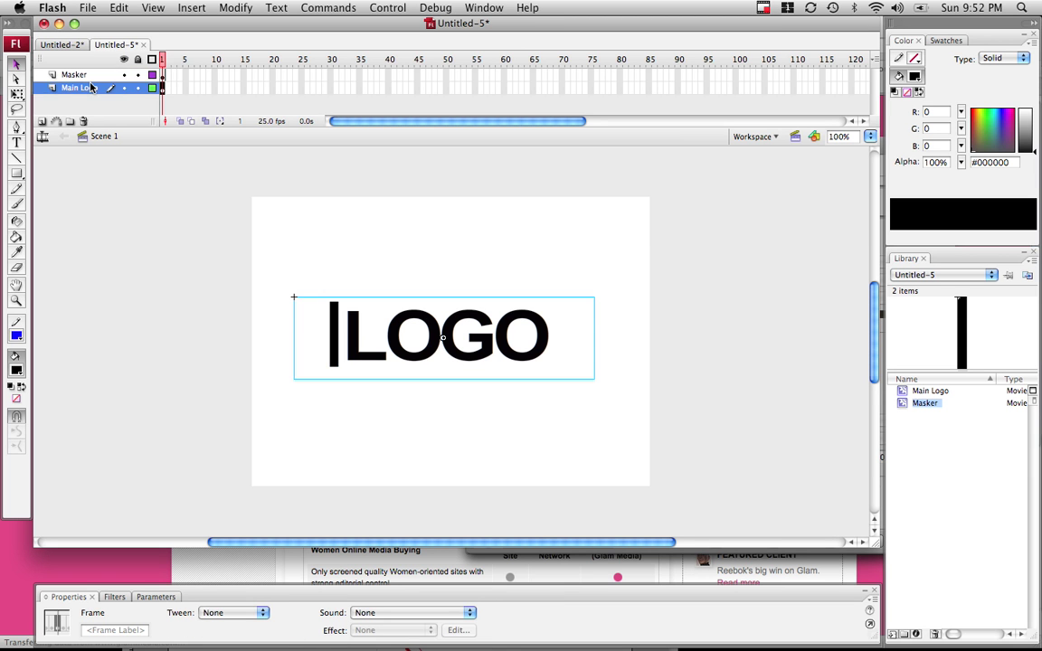
{"action": "left_click", "coordinate": [89, 79]}
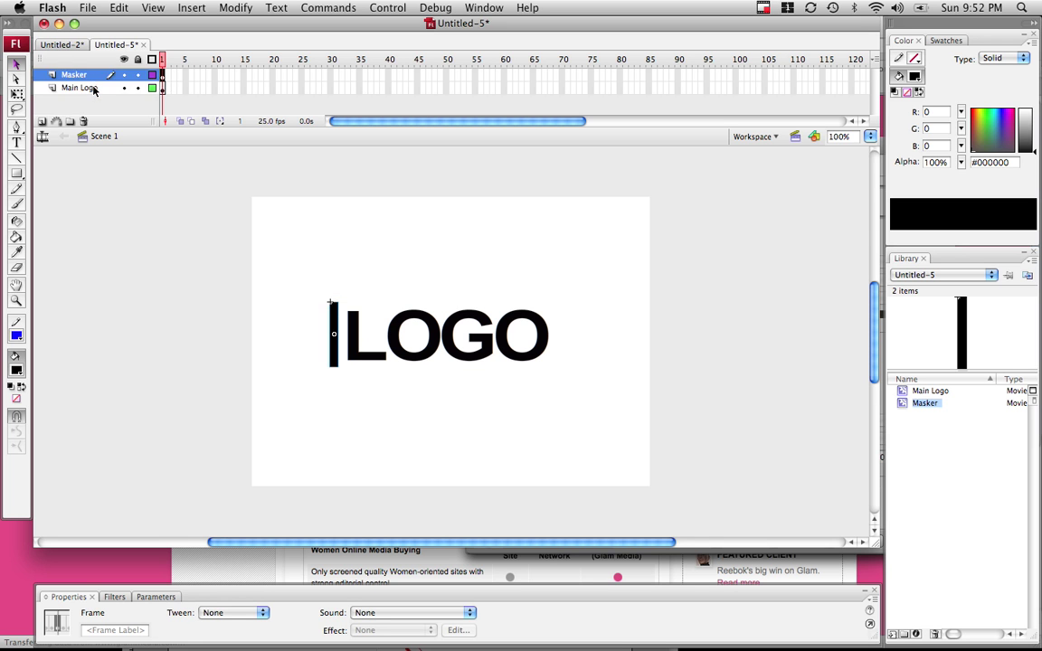
{"action": "left_click", "coordinate": [84, 88]}
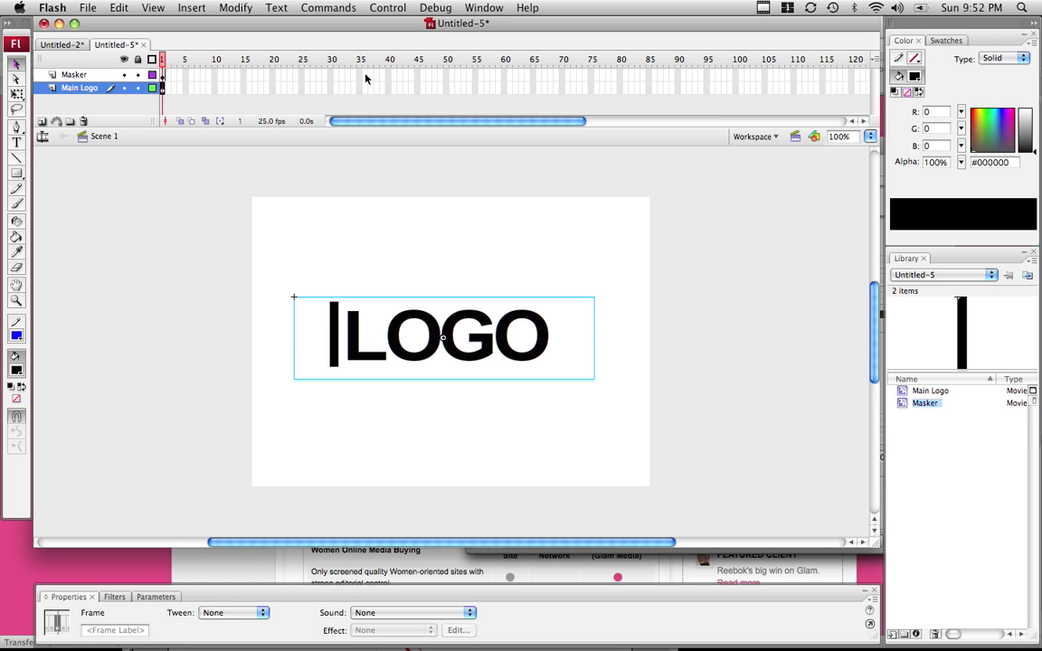
{"action": "left_click", "coordinate": [445, 88]}
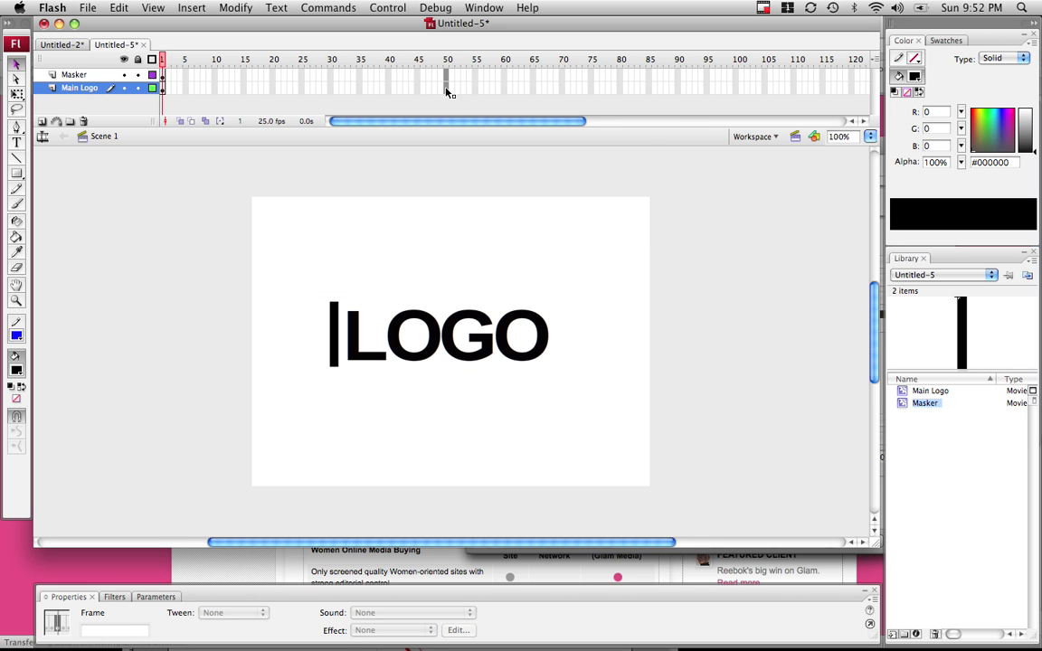
{"action": "right_click", "coordinate": [446, 92]}
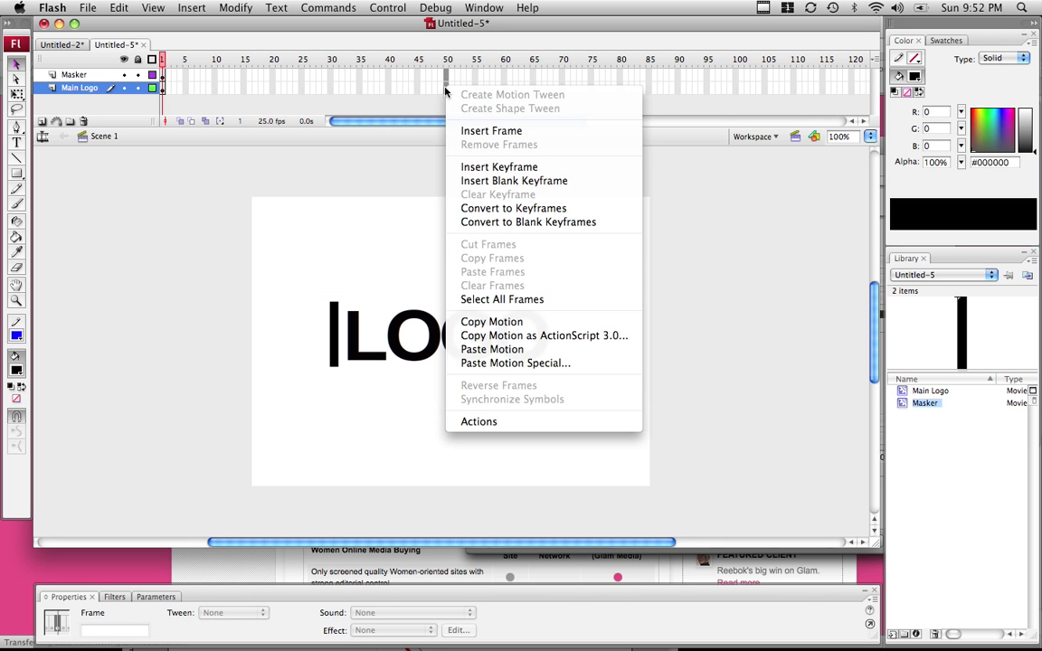
{"action": "left_click", "coordinate": [516, 173]}
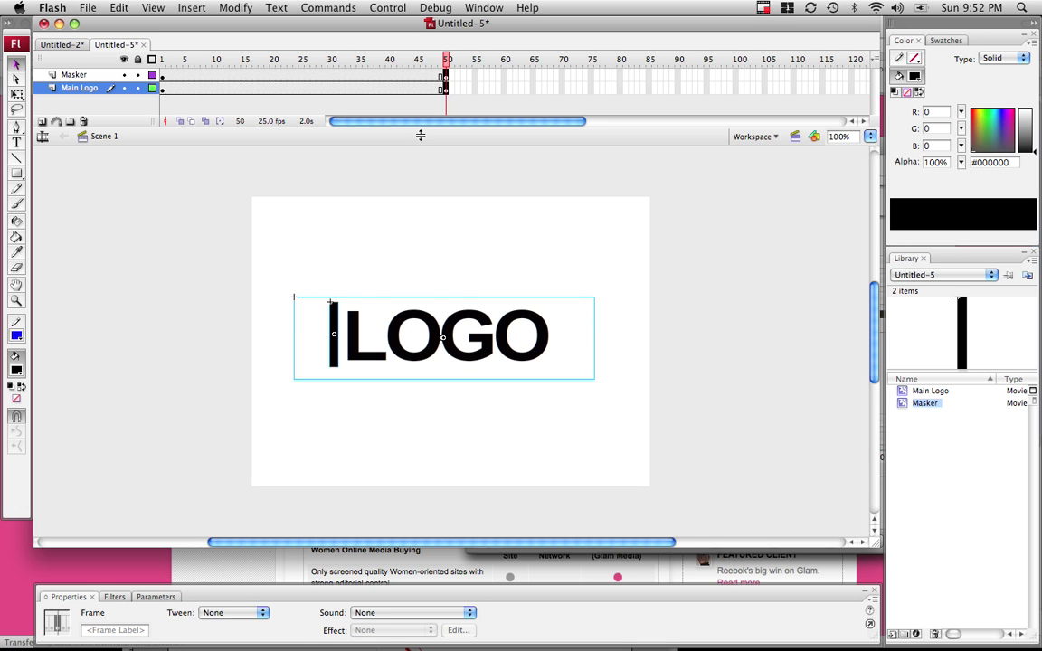
{"action": "left_click", "coordinate": [394, 76]}
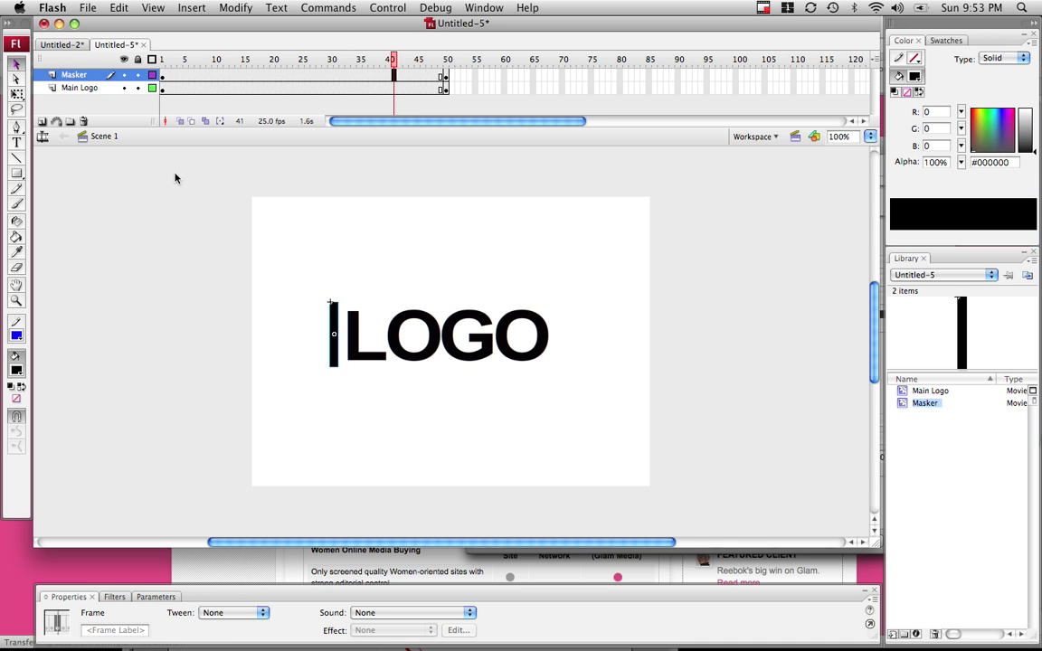
At frame 50, widen the Masker bar rightward with Free Transform until it covers LOGO.
{"action": "left_click", "coordinate": [138, 76]}
{"action": "left_click", "coordinate": [138, 76]}
{"action": "left_click", "coordinate": [179, 76]}
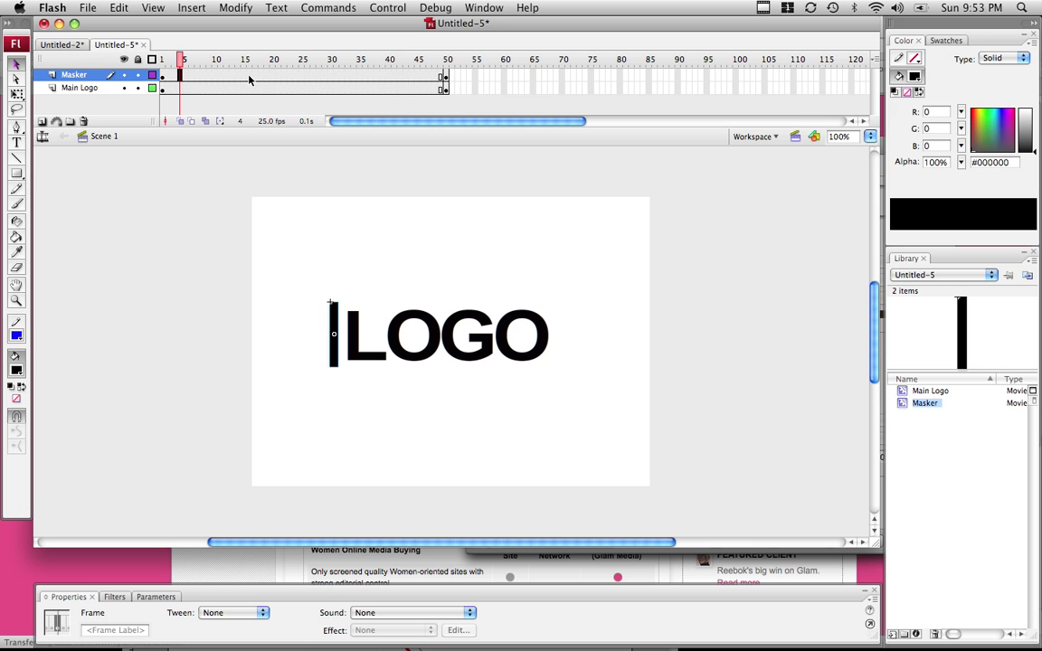
{"action": "left_click", "coordinate": [444, 77]}
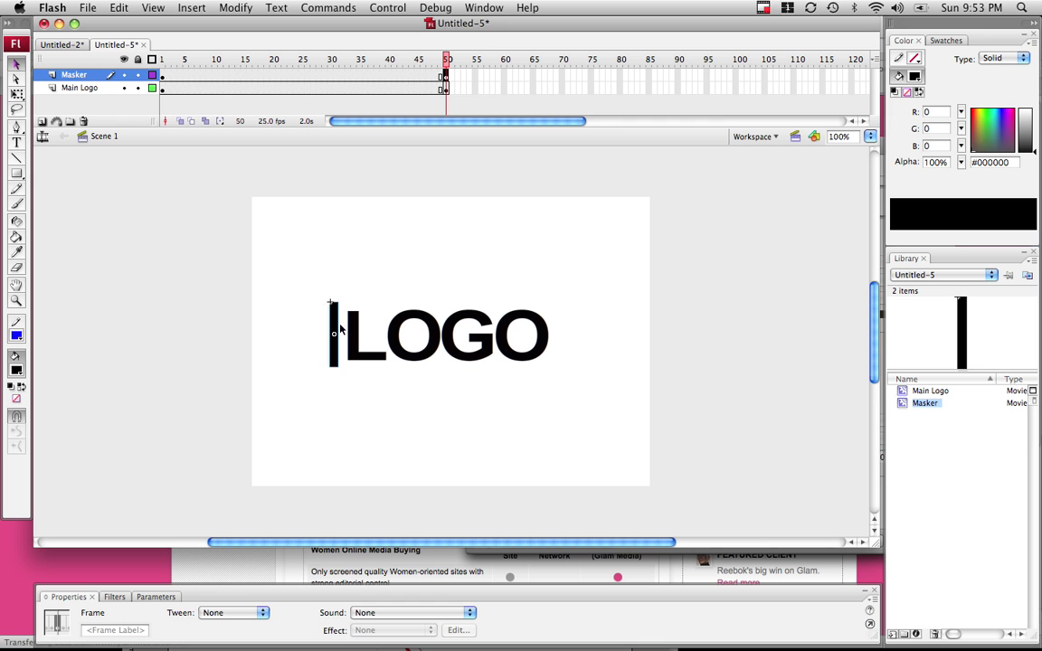
{"action": "left_click", "coordinate": [17, 94]}
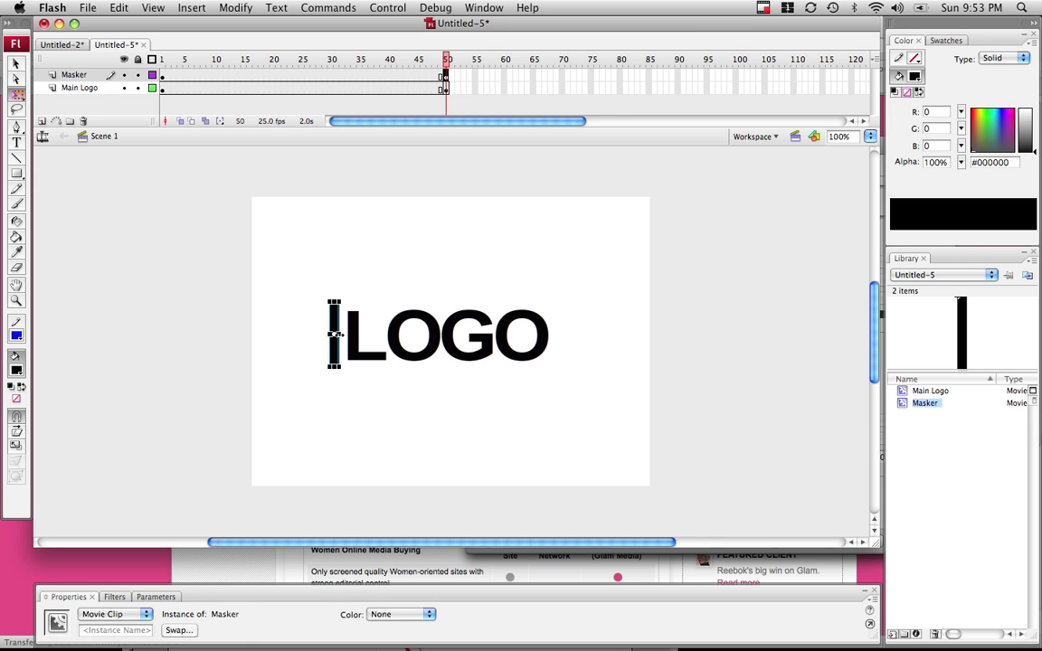
{"action": "left_click_drag", "start_coordinate": [336, 333], "coordinate": [534, 334]}
{"action": "key", "text": "super+z"}
{"action": "left_click_drag", "start_coordinate": [334, 334], "coordinate": [553, 334]}
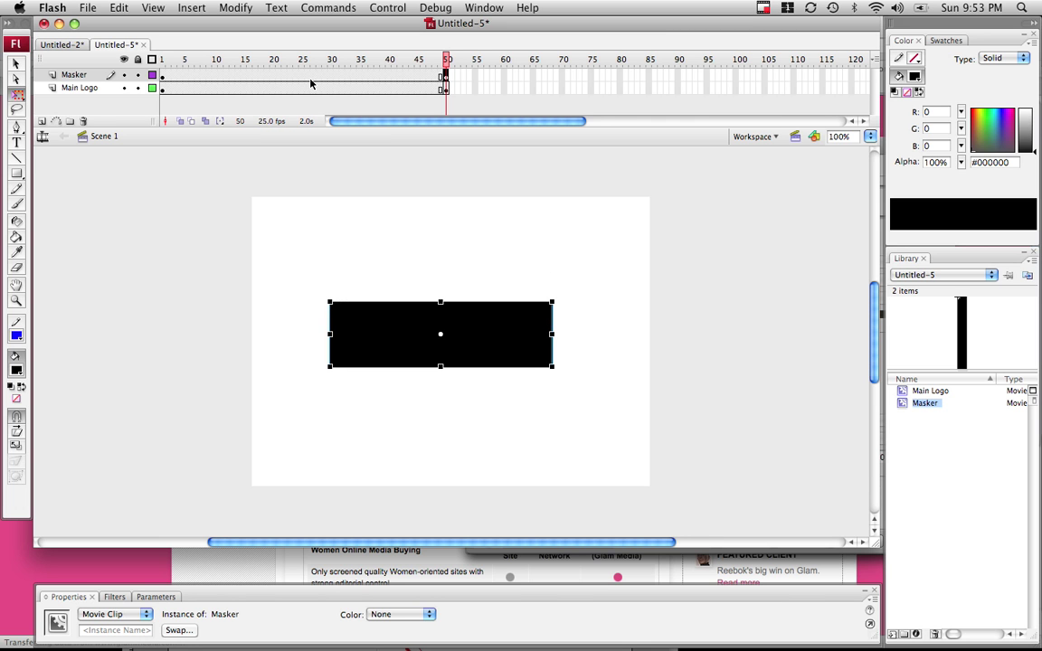
{"action": "left_click", "coordinate": [282, 75]}
Scrub the Masker layer through frames 17, 31, 50, 42 and 32 to check the bar.
{"action": "left_click", "coordinate": [254, 75]}
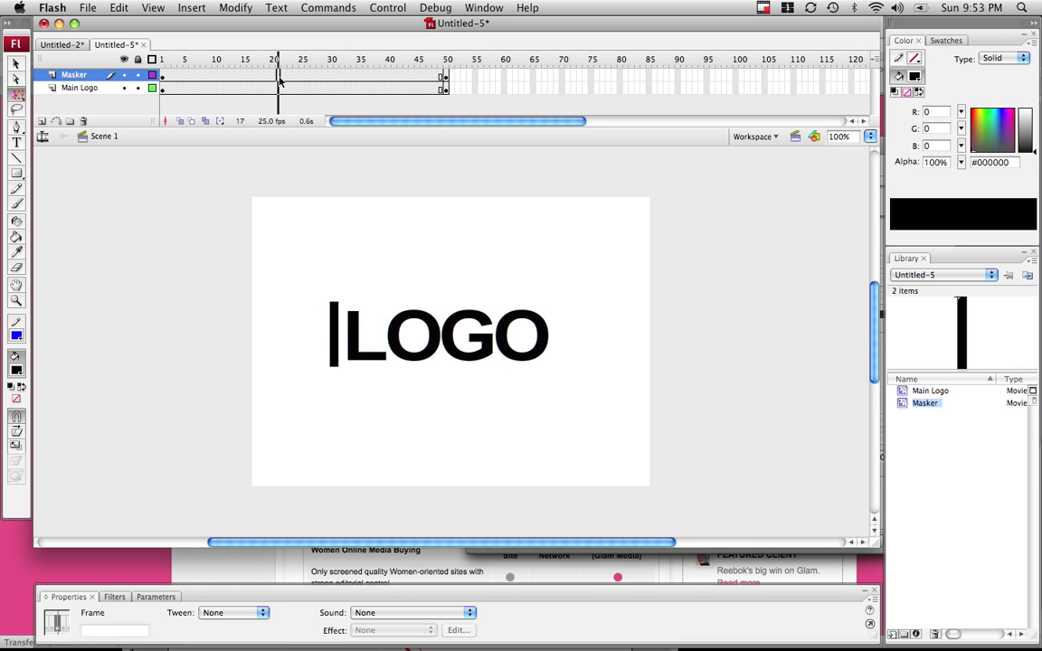
{"action": "left_click", "coordinate": [334, 75]}
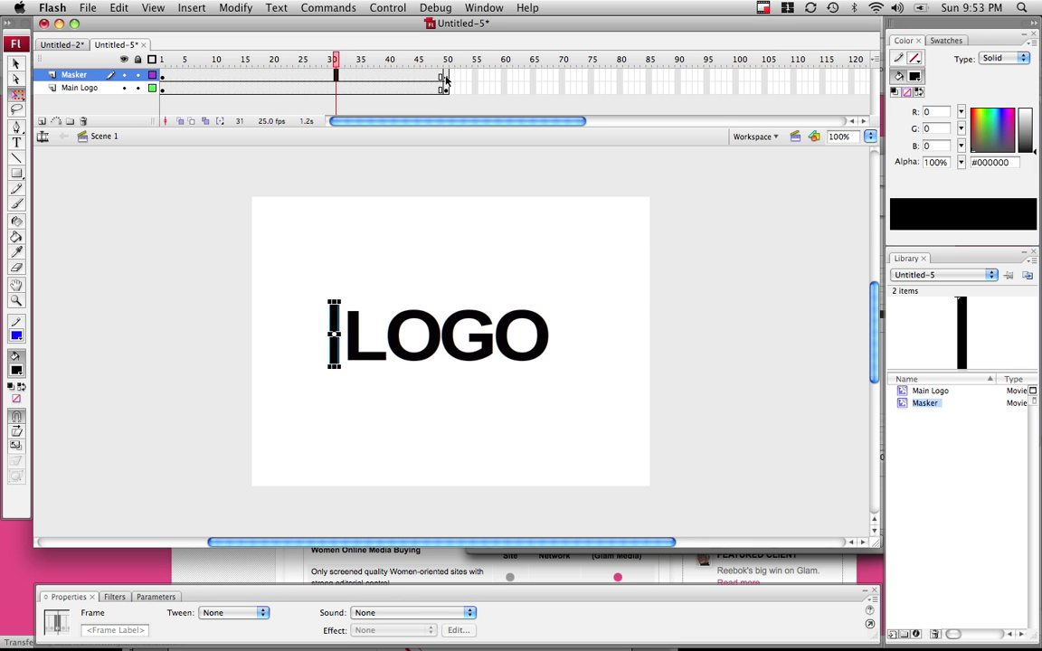
{"action": "left_click", "coordinate": [441, 76]}
{"action": "left_click", "coordinate": [401, 77]}
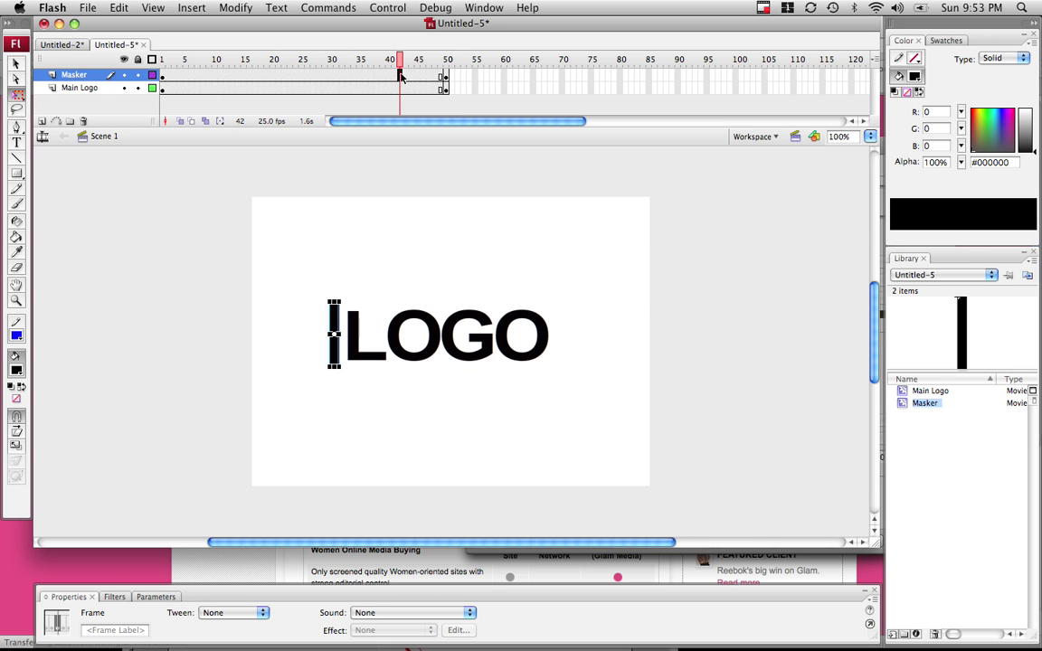
{"action": "right_click", "coordinate": [400, 76]}
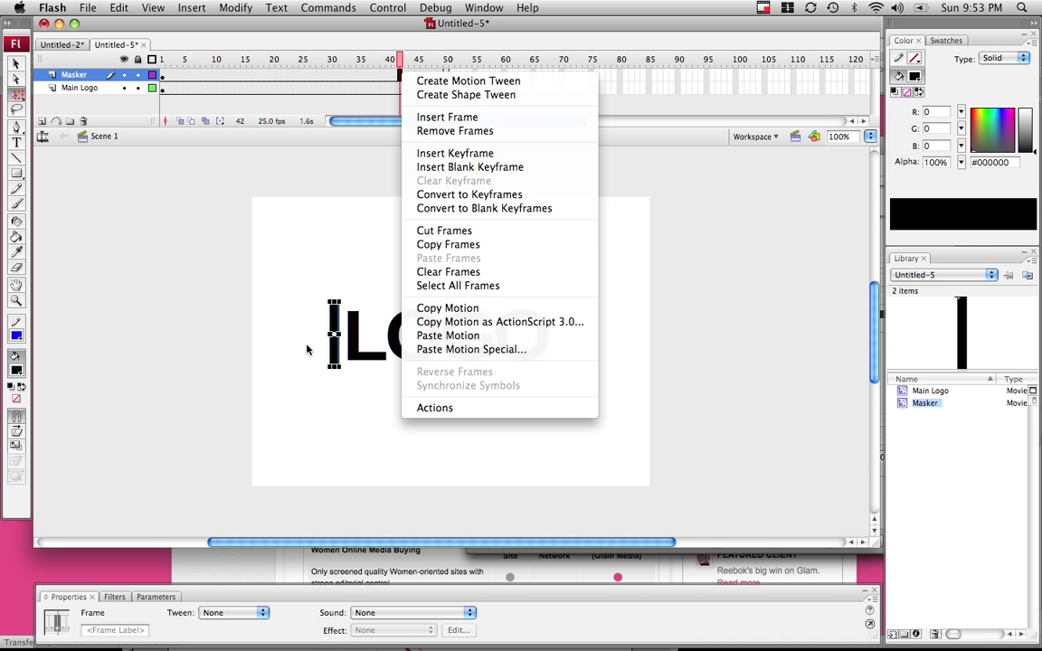
{"action": "left_click", "coordinate": [344, 77]}
{"action": "left_click", "coordinate": [344, 76]}
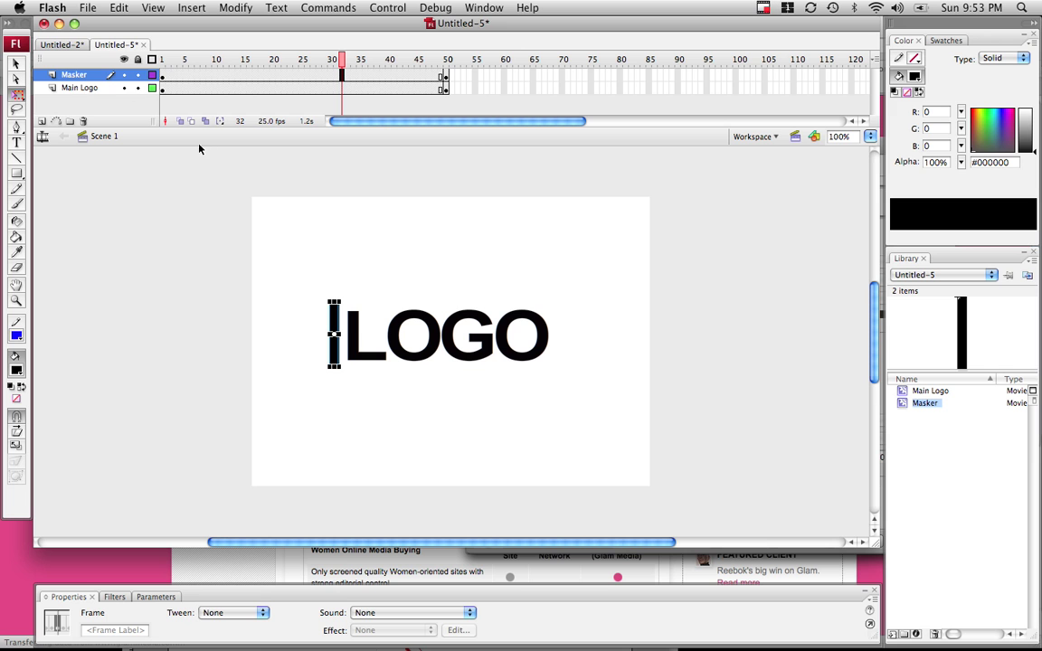
{"action": "left_click", "coordinate": [226, 613]}
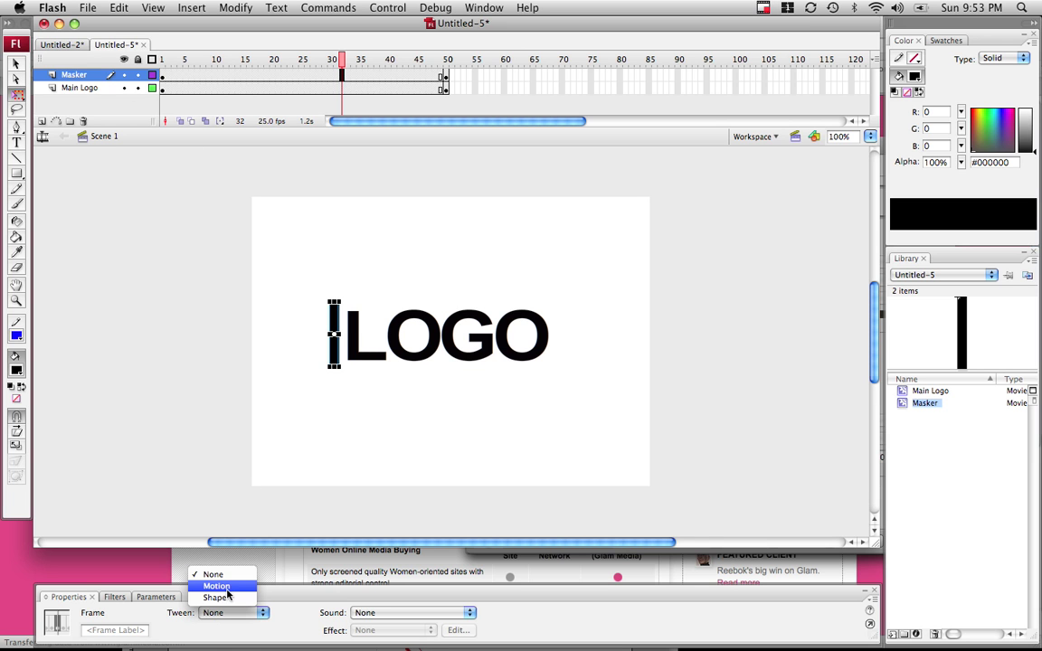
{"action": "left_click", "coordinate": [324, 461]}
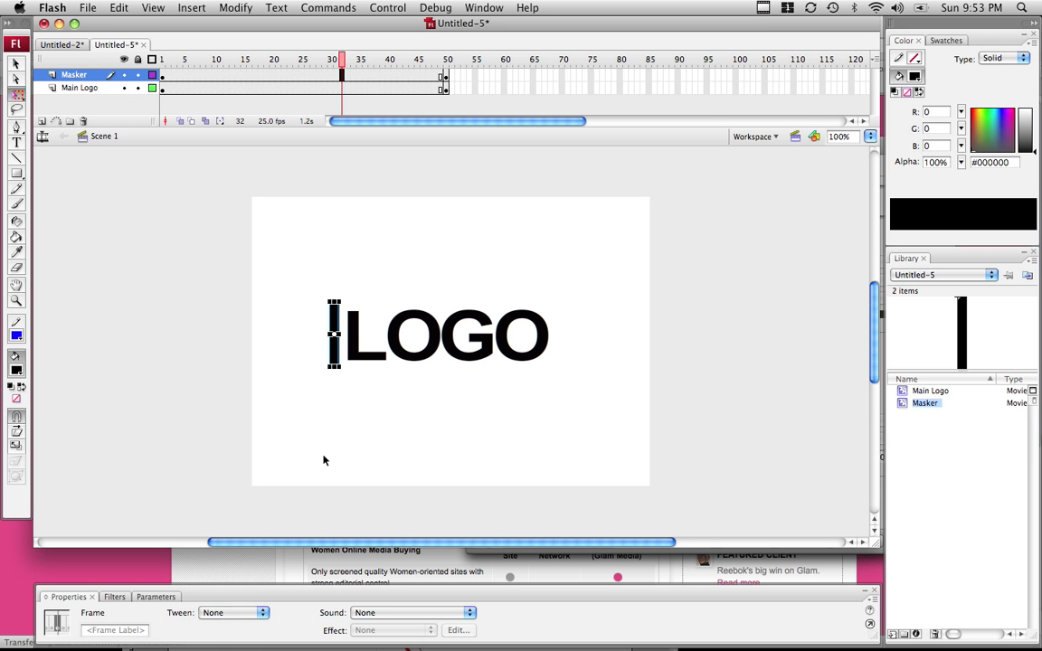
Apply a motion tween on the Masker layer and preview the widening bar three times.
{"action": "right_click", "coordinate": [370, 76]}
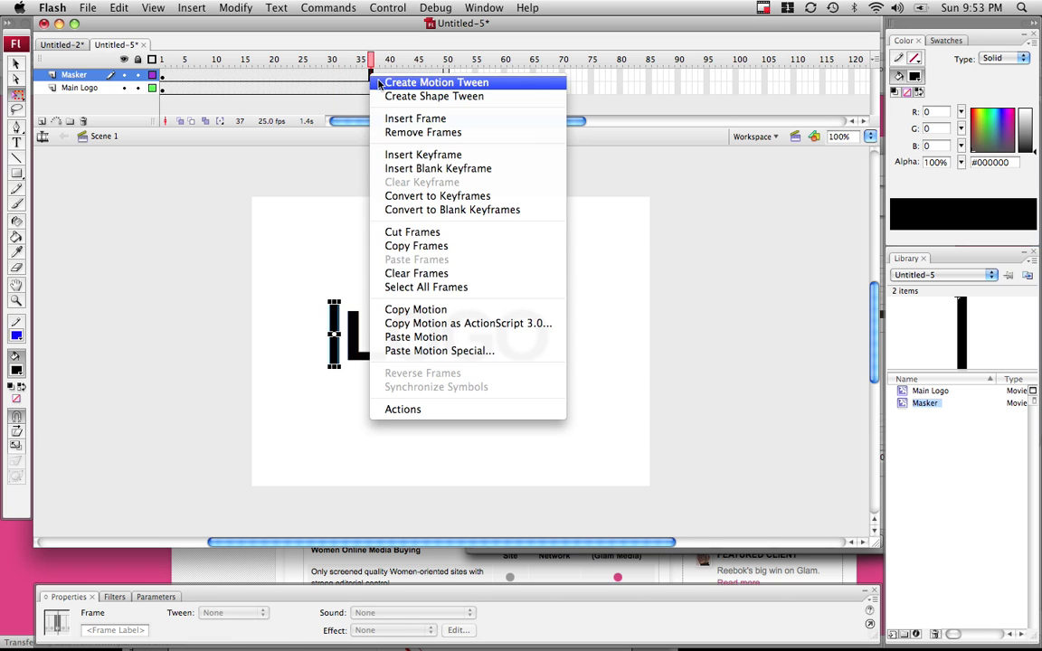
{"action": "left_click", "coordinate": [434, 83]}
{"action": "key", "text": "Return"}
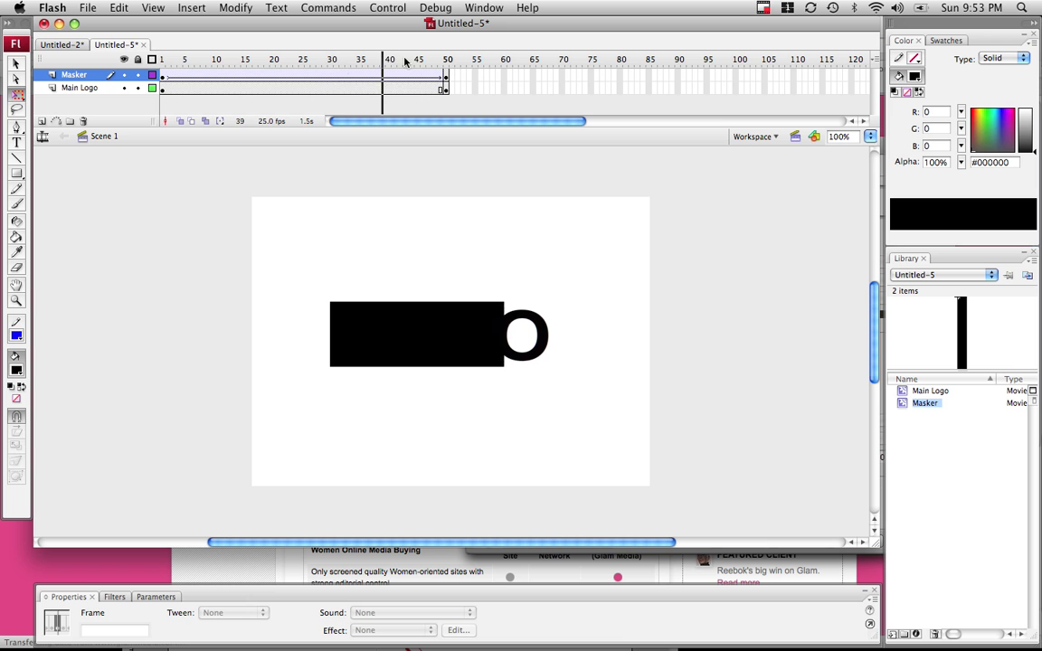
{"action": "key", "text": "Return"}
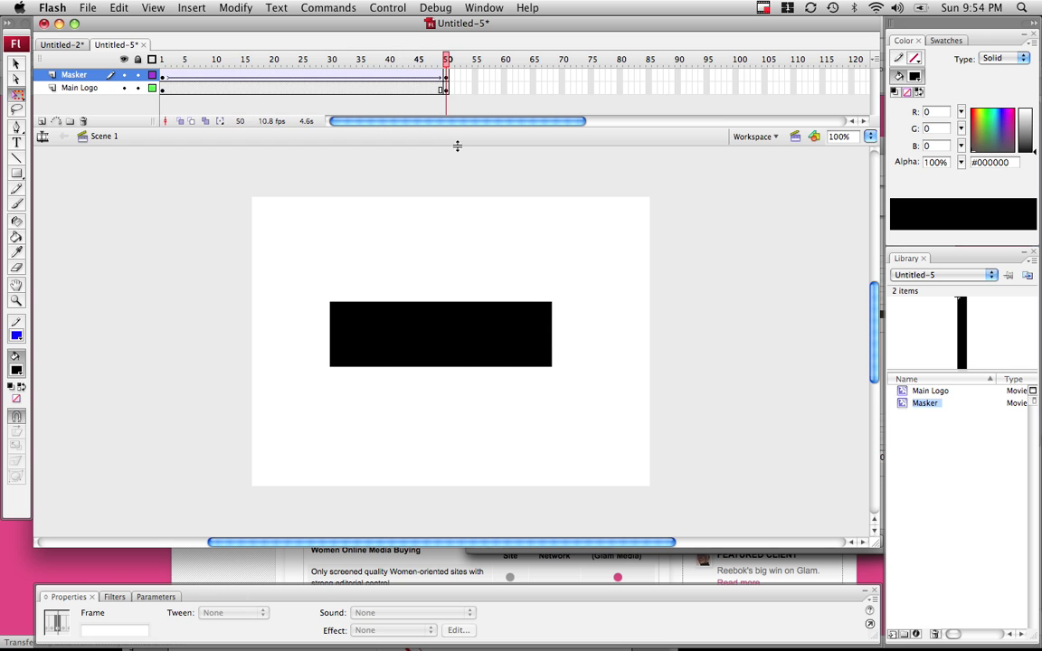
{"action": "key", "text": "Return"}
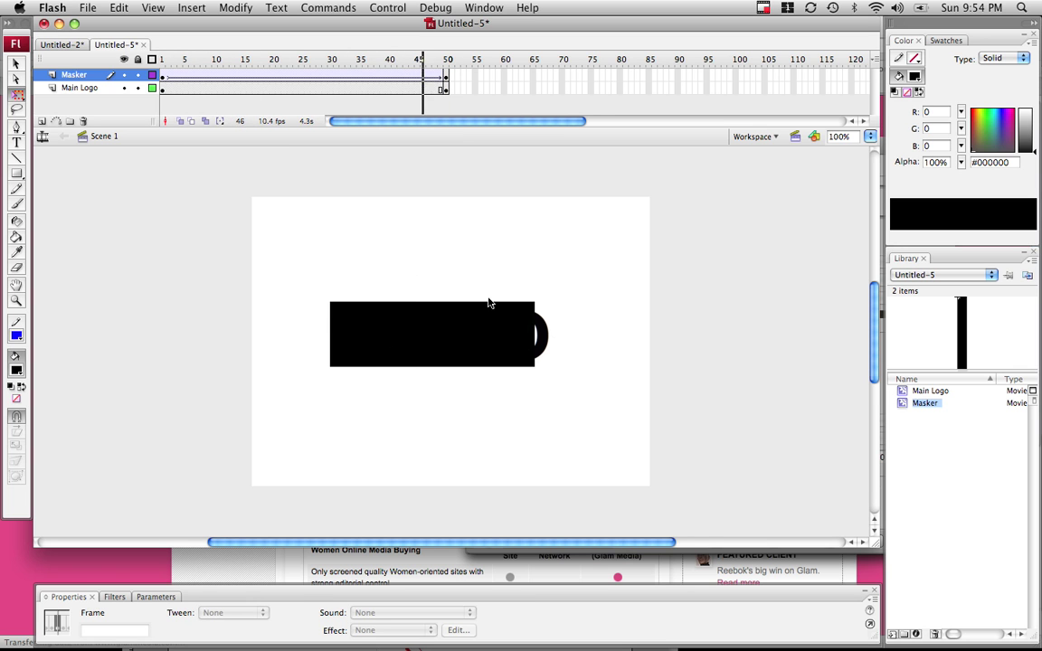
{"action": "right_click", "coordinate": [96, 78]}
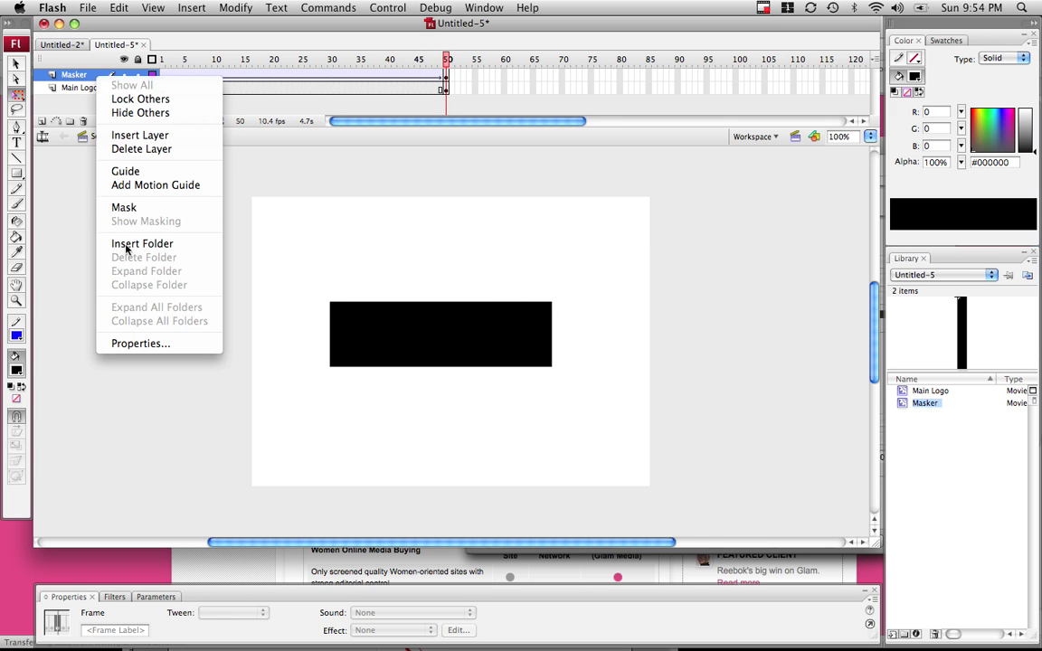
Turn Masker into a mask over Main Logo and replay the left-to-right LOGO reveal several times.
{"action": "left_click", "coordinate": [133, 209]}
{"action": "key", "text": "Return"}
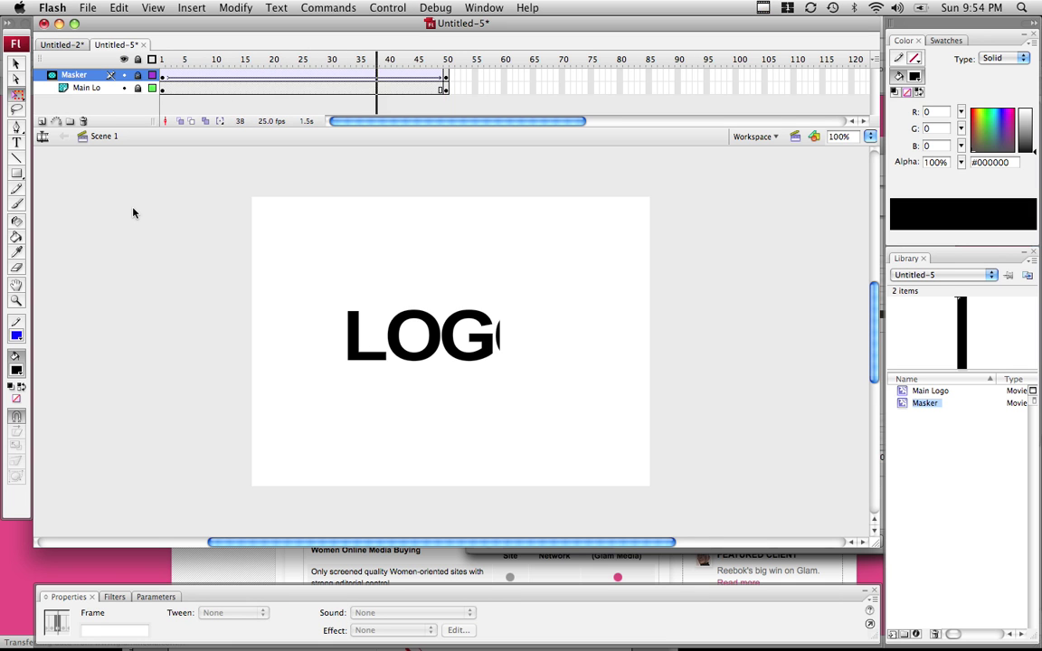
{"action": "key", "text": "Return"}
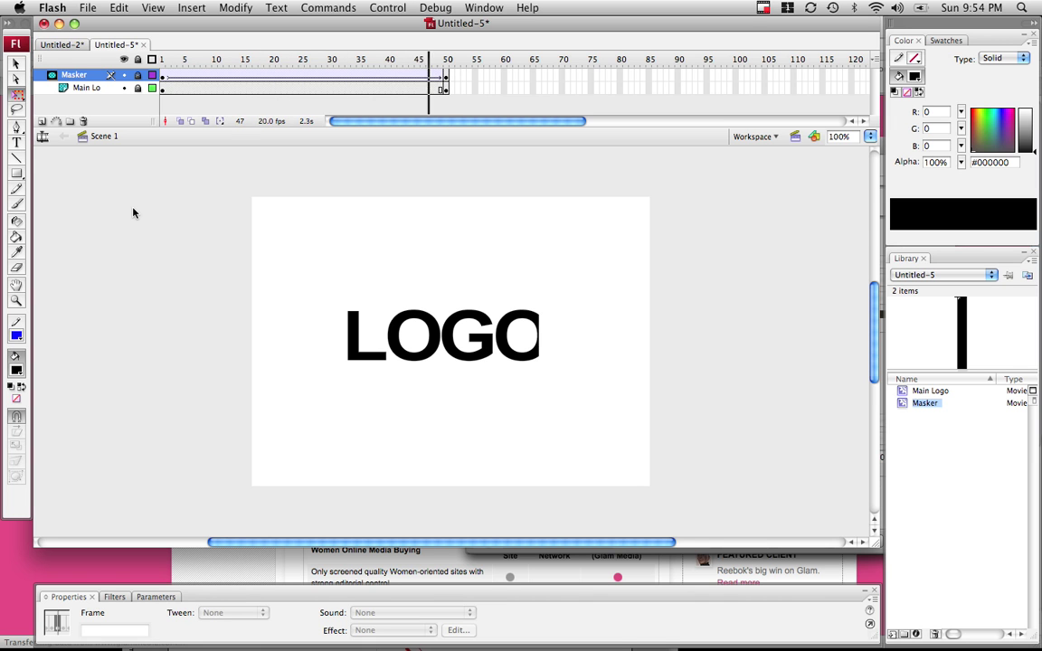
{"action": "key", "text": "Return"}
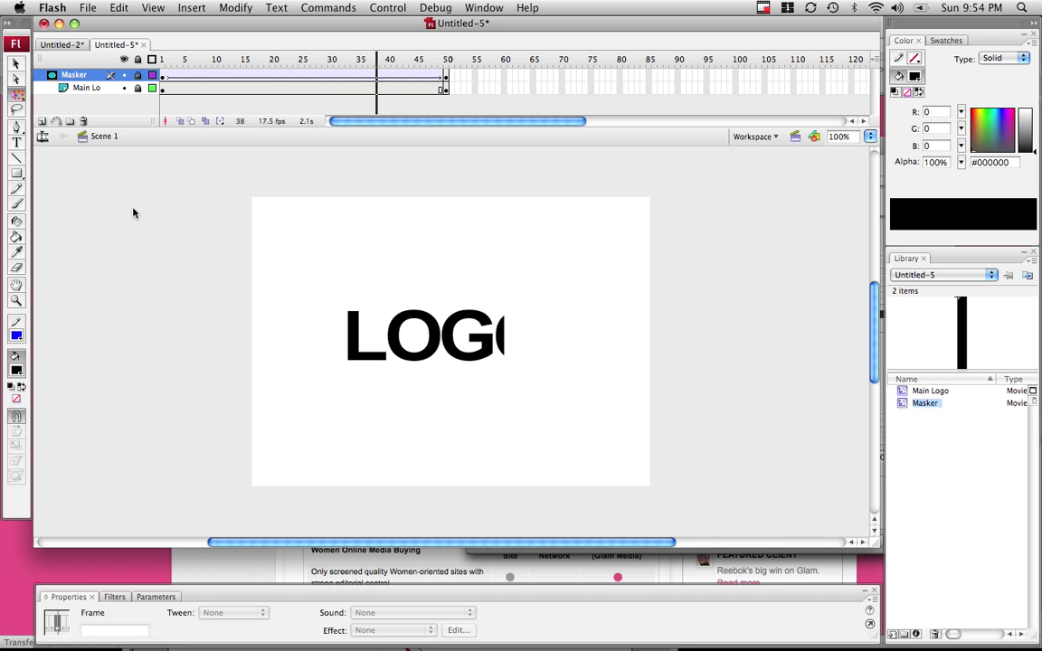
{"action": "key", "text": "Return"}
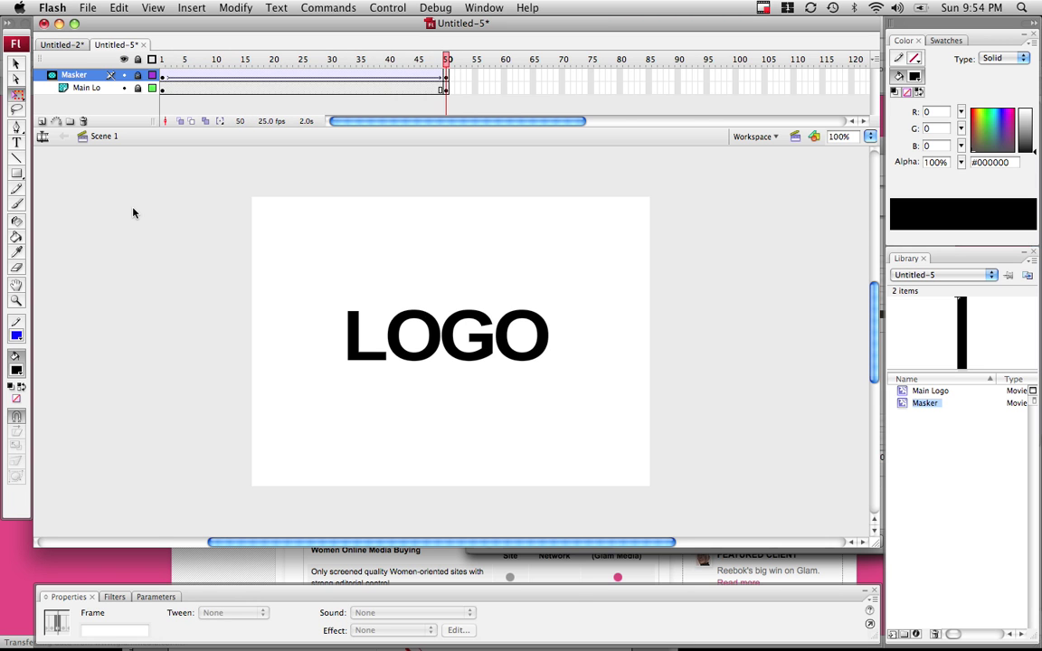
{"action": "key", "text": "Return"}
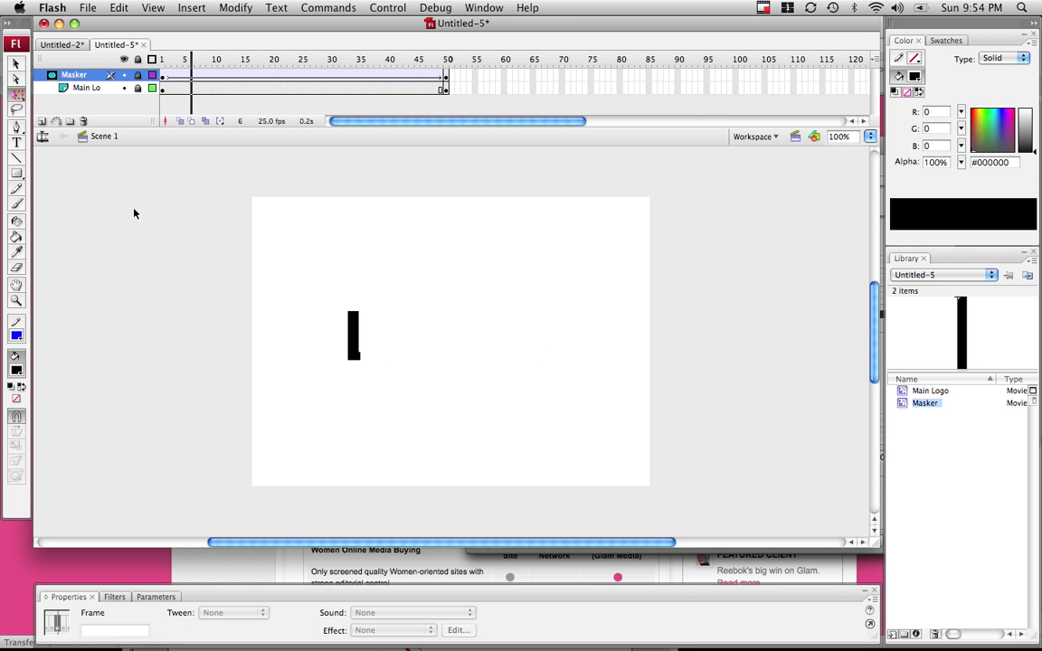
{"action": "left_click", "coordinate": [387, 7]}
Test the movie as Untitled-5.swf, watch the LOGO reveal, then close the test window.
{"action": "left_click", "coordinate": [404, 109]}
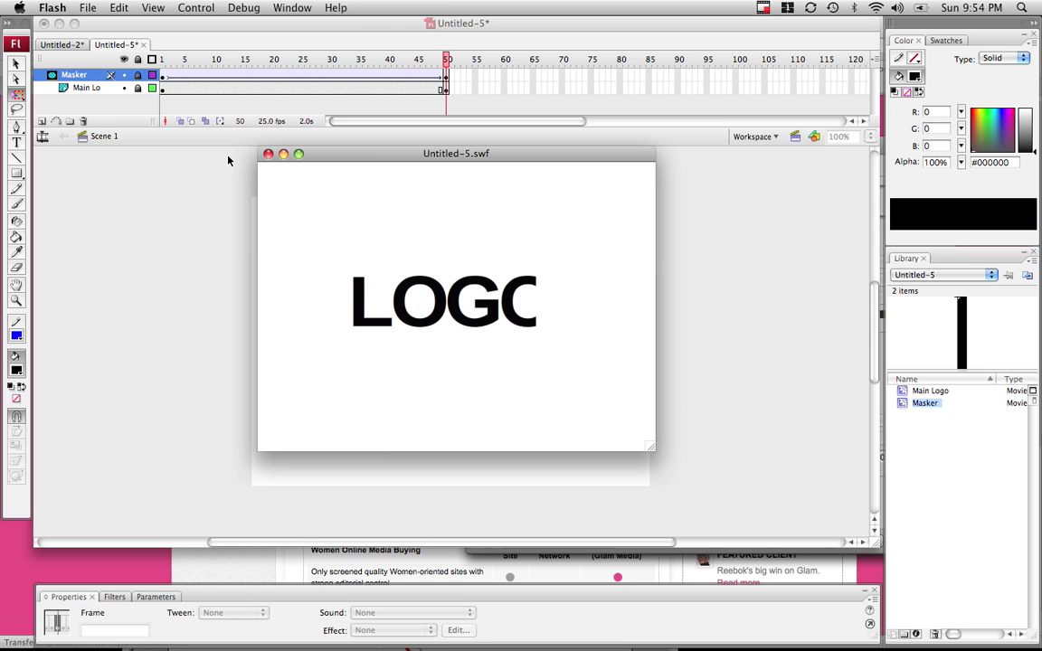
{"action": "left_click", "coordinate": [267, 153]}
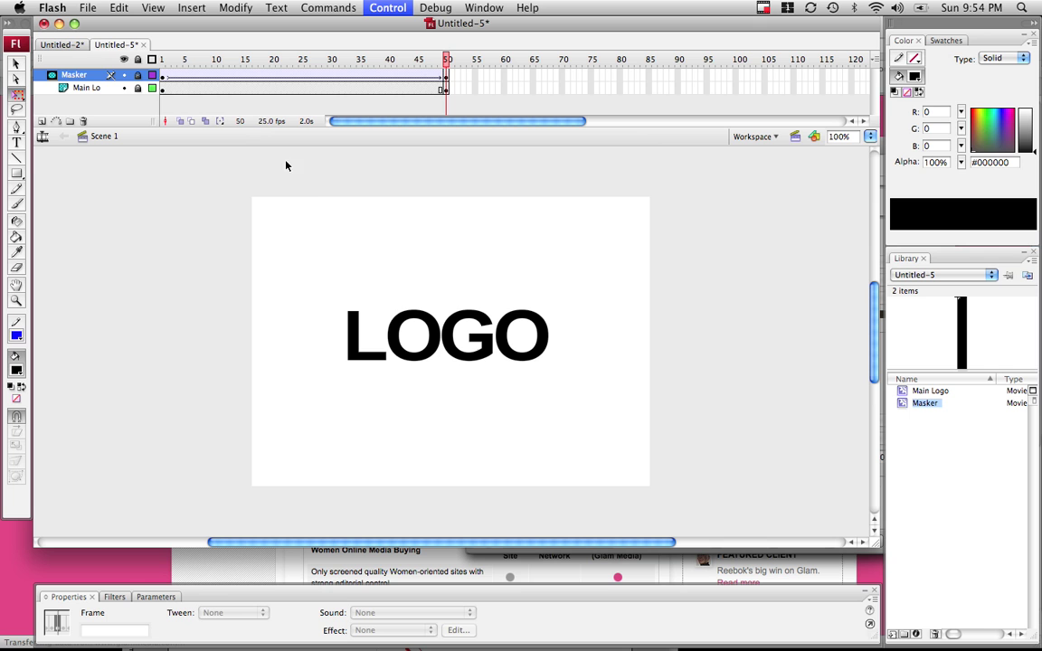